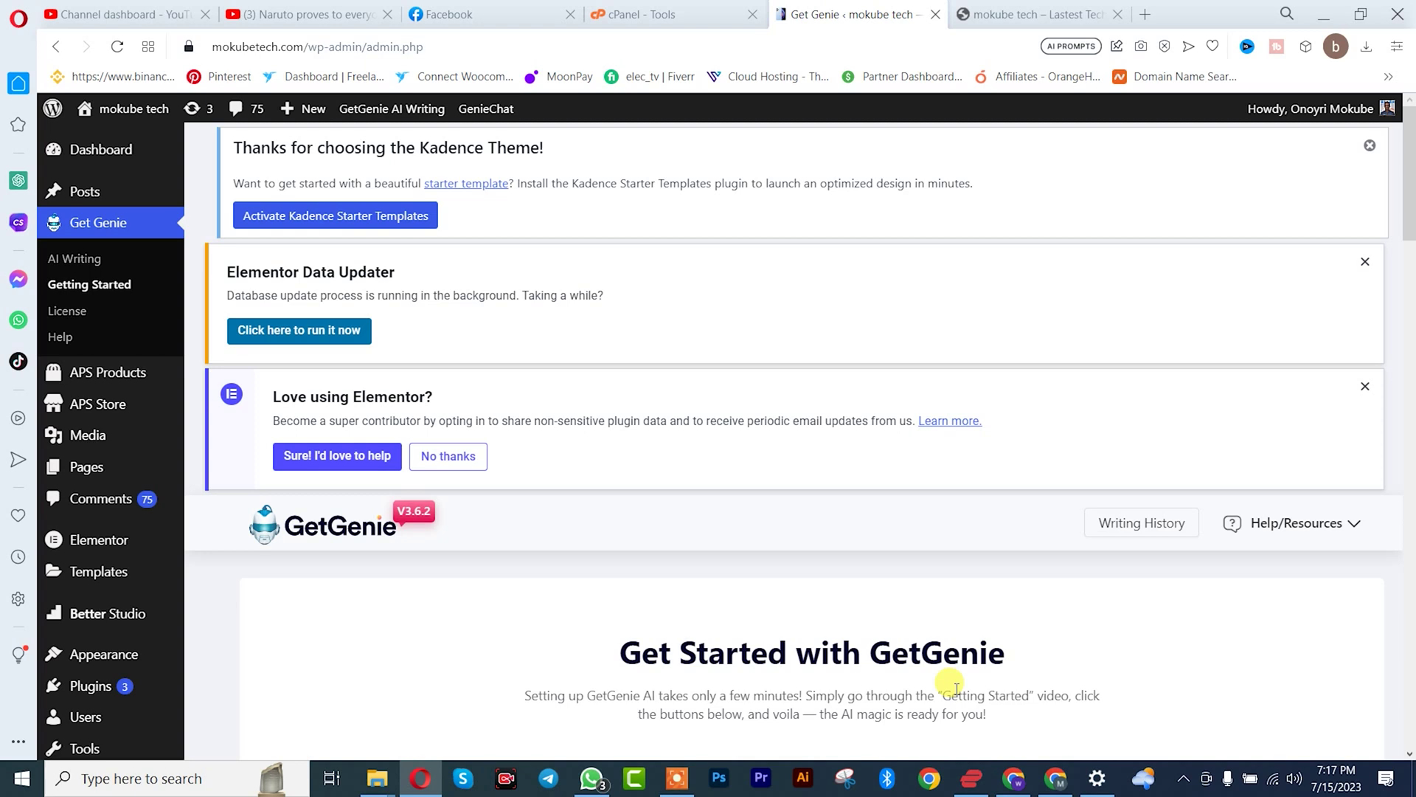
- Switch to the mokube tech tab, whose front page shows only the critical error message
click(1035, 14)
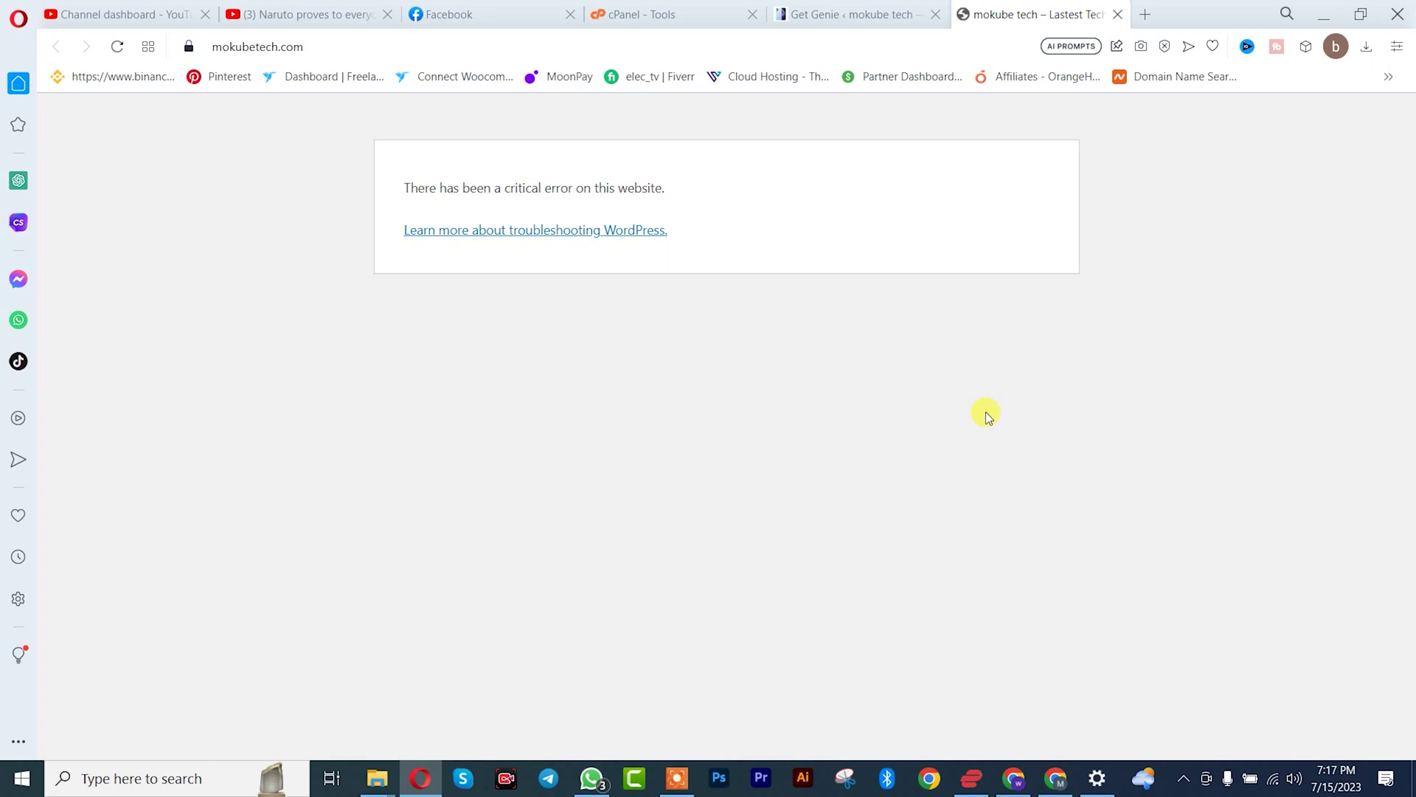
- Rename the plugins folder in public_html/wp-content to plugins2
click(653, 14)
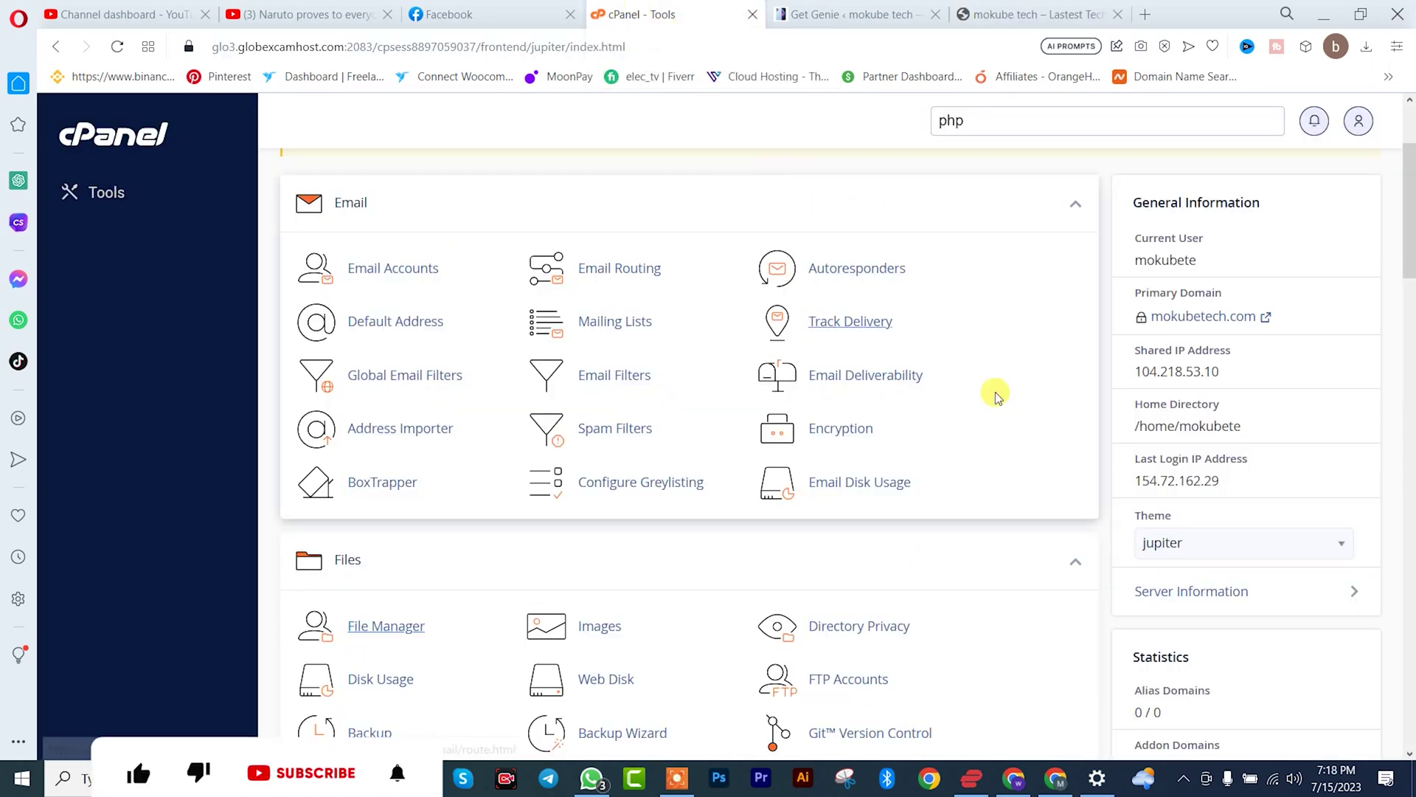
scroll(996, 395, down, 2)
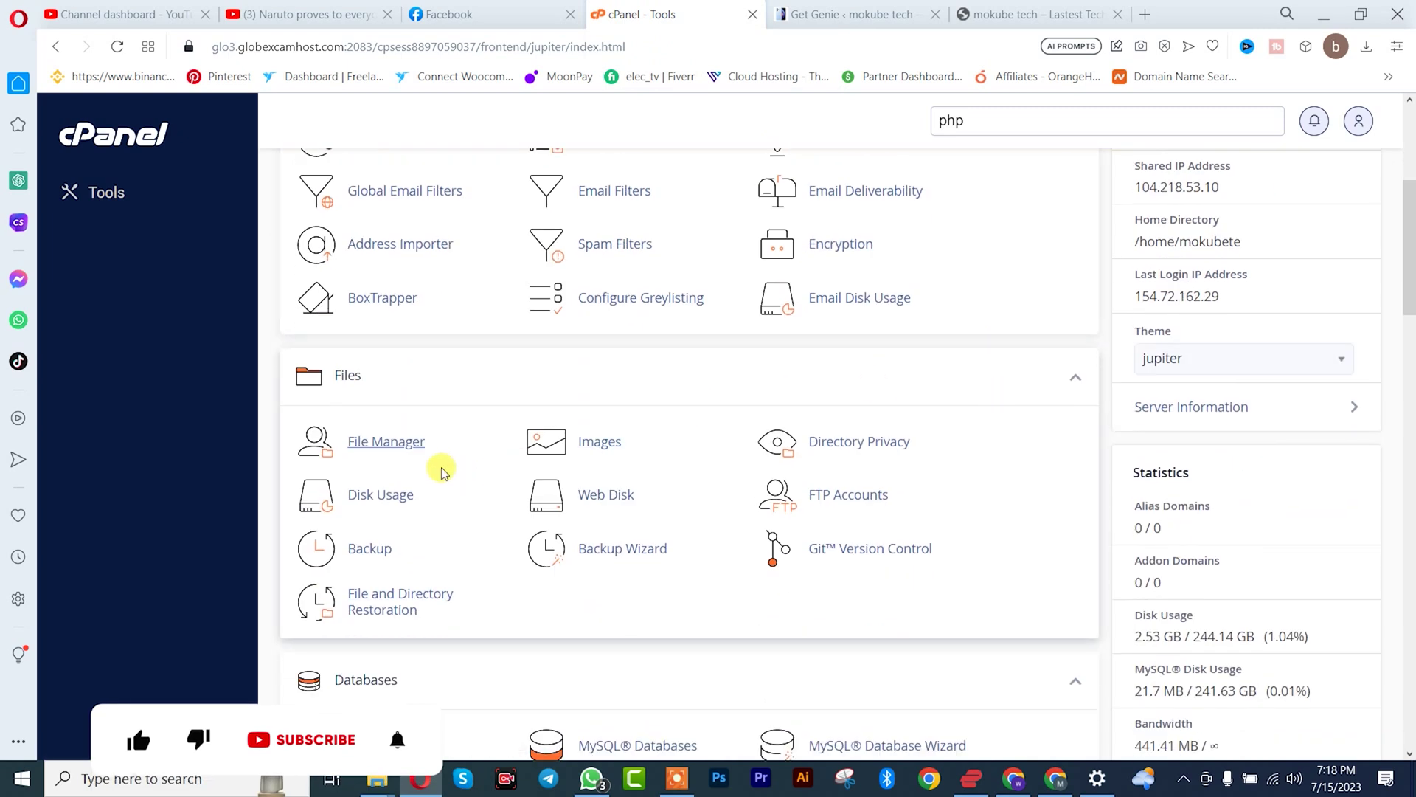
click(386, 442)
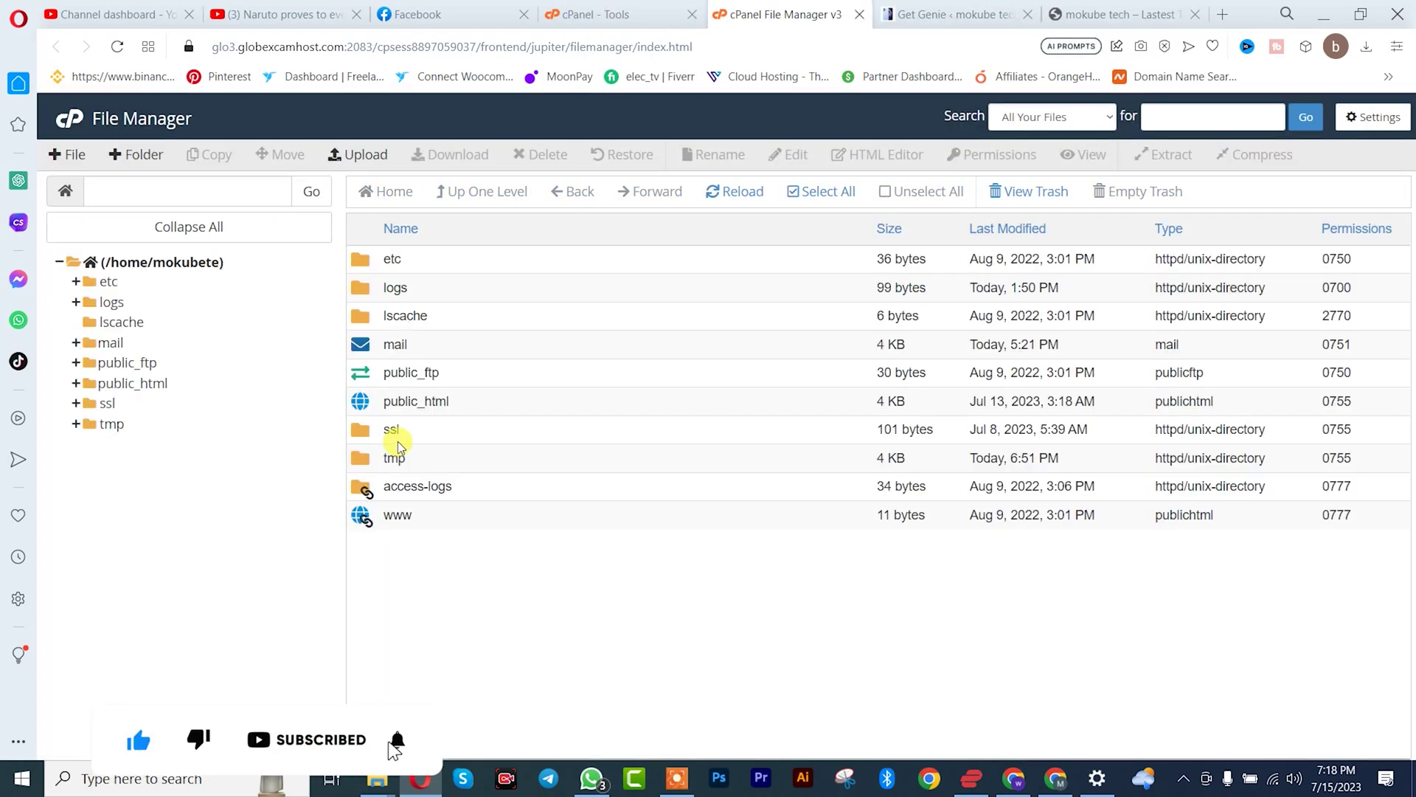
double_click(510, 401)
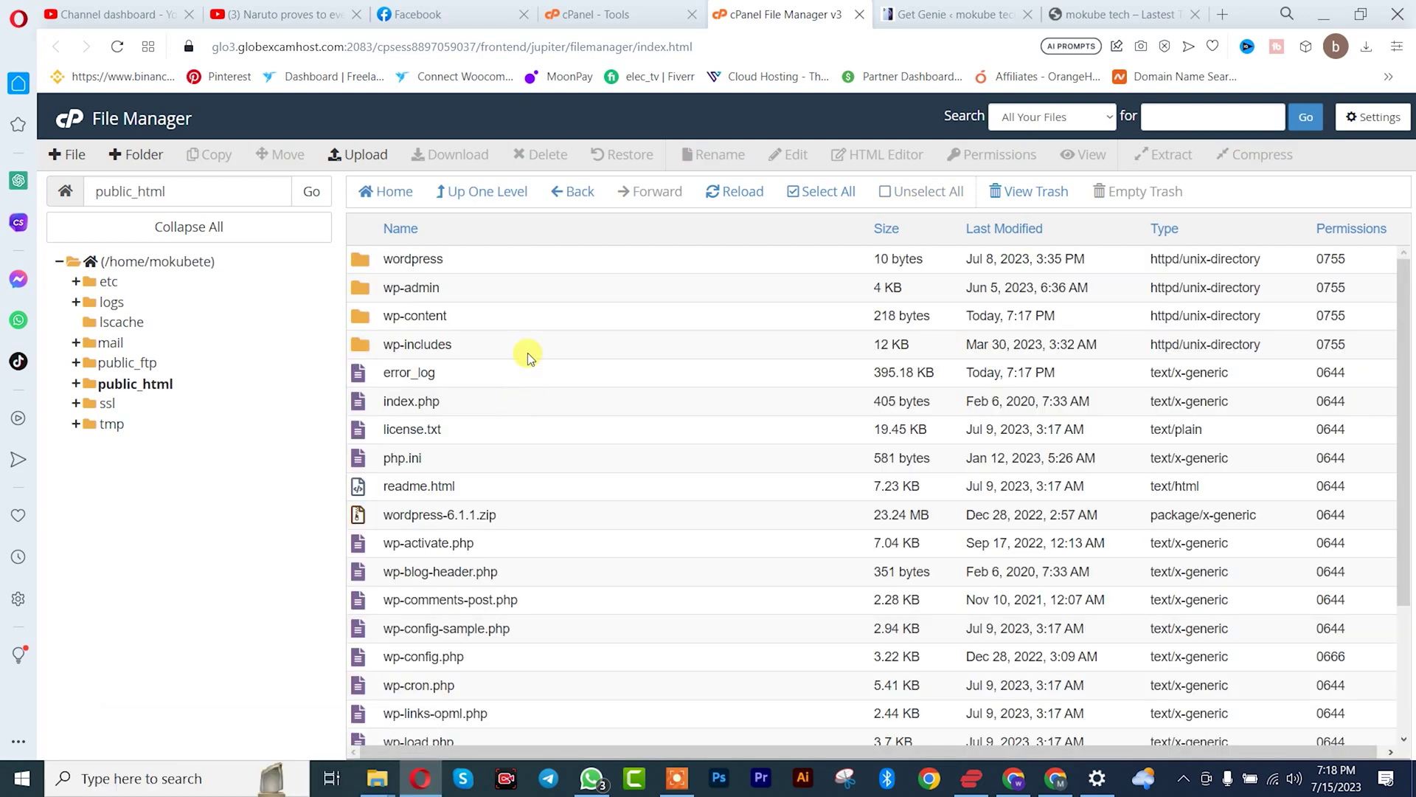
double_click(493, 315)
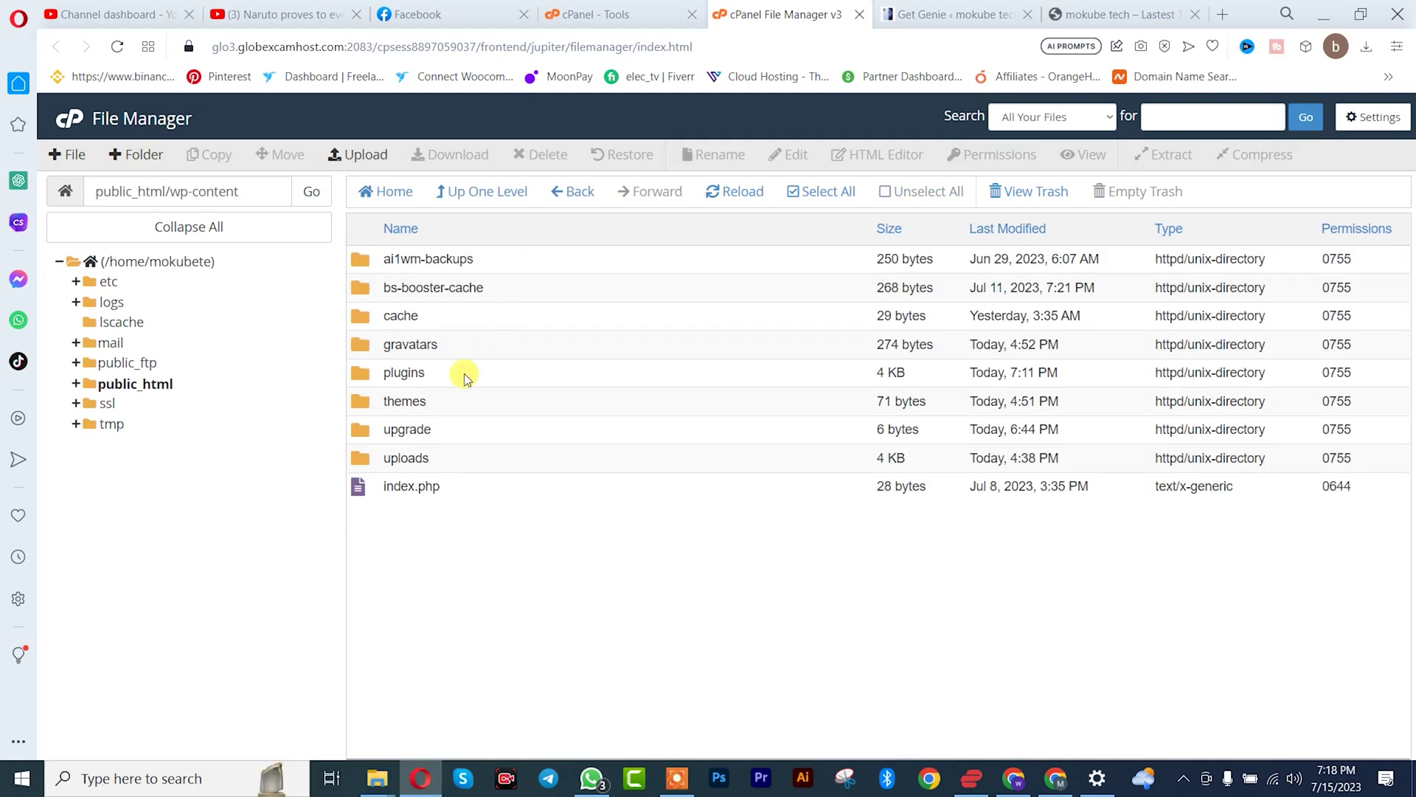
click(463, 372)
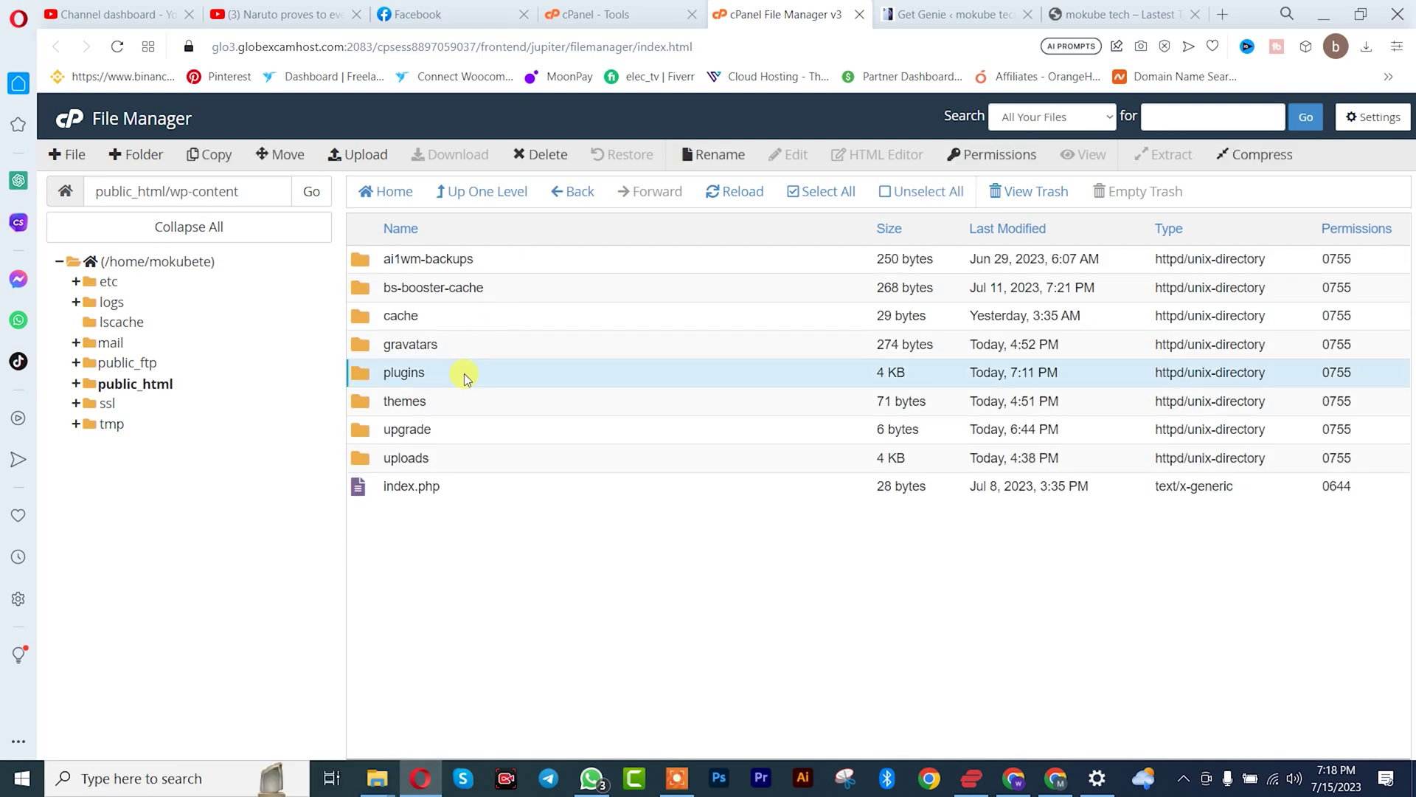
click(697, 155)
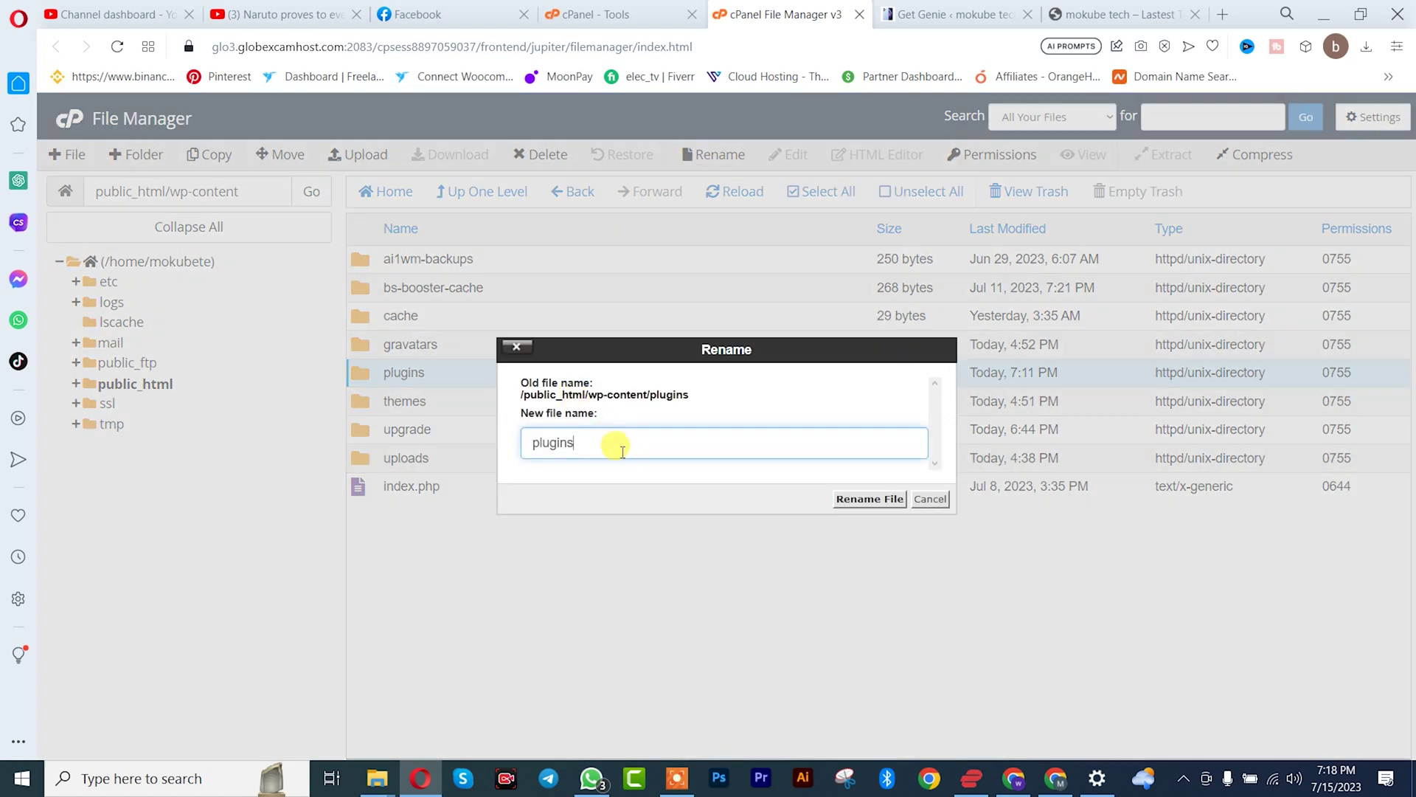
text(2)
click(871, 498)
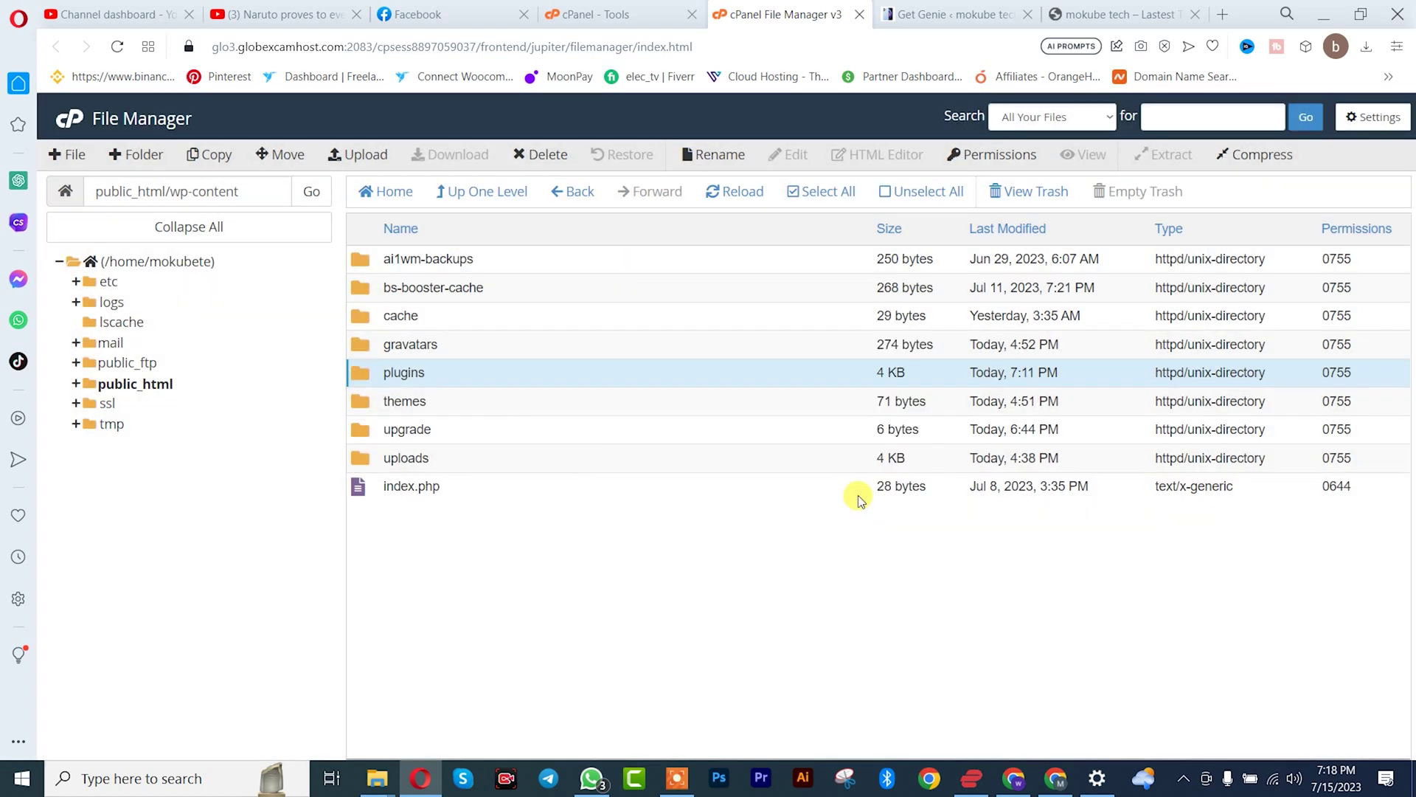
- Create a new empty folder named plugins in wp-content
click(141, 155)
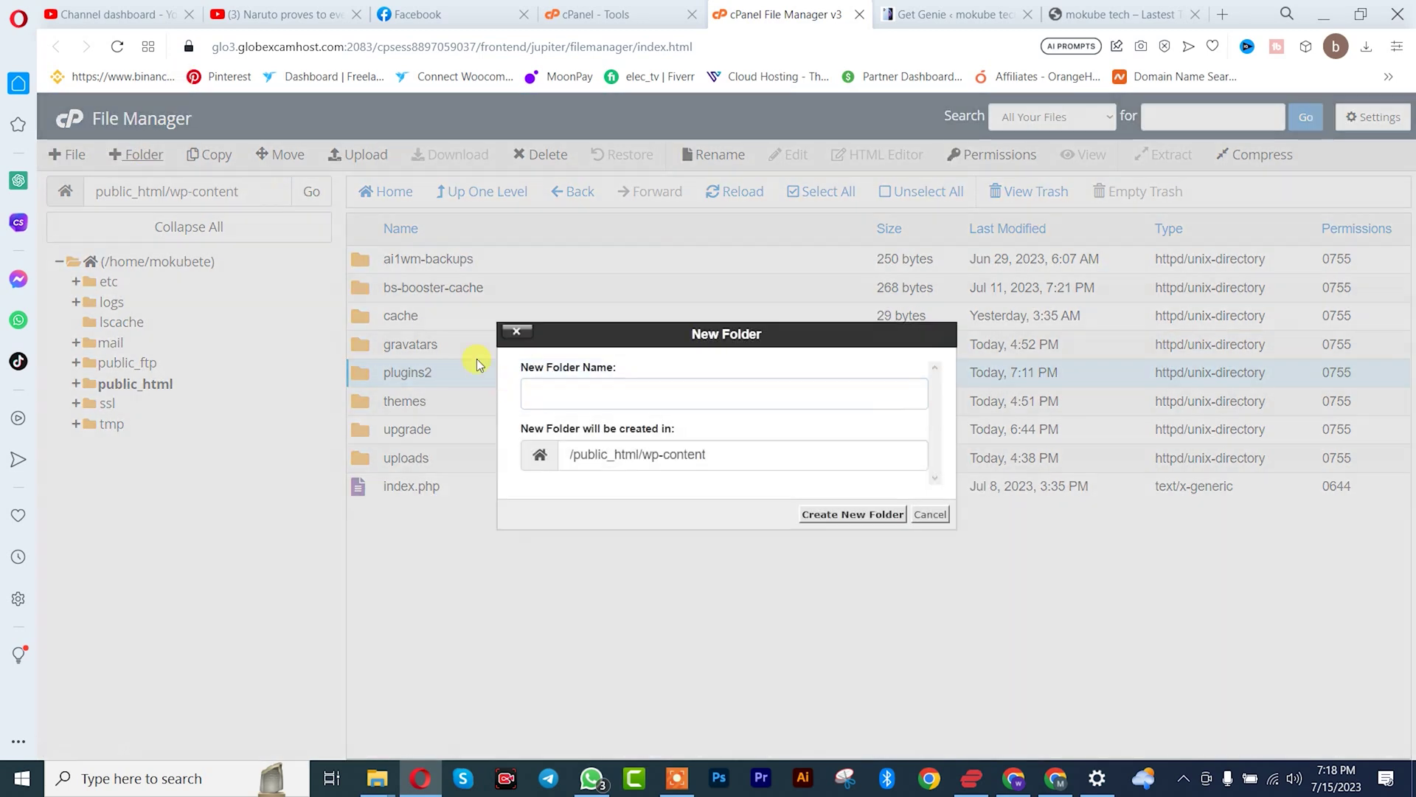
text(plugins)
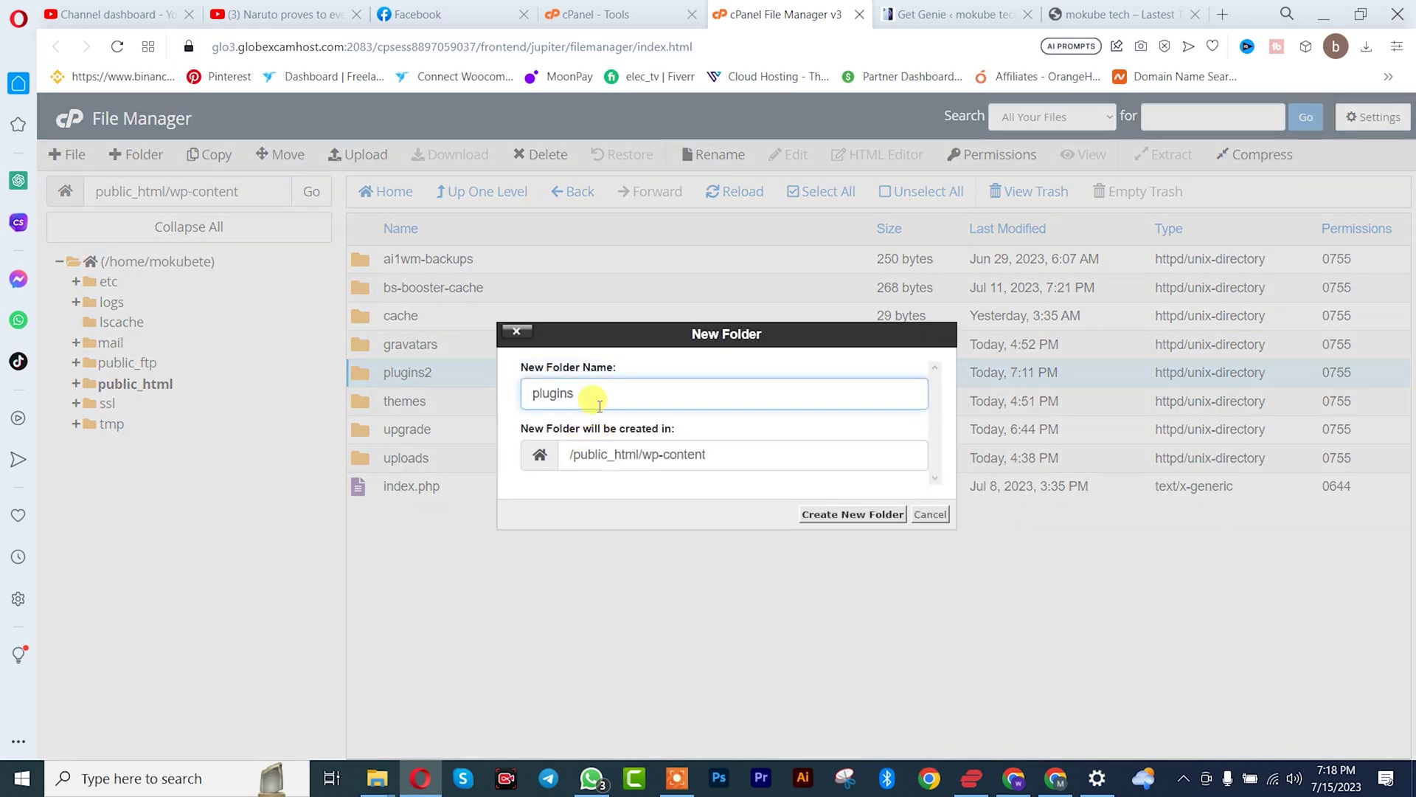
click(829, 516)
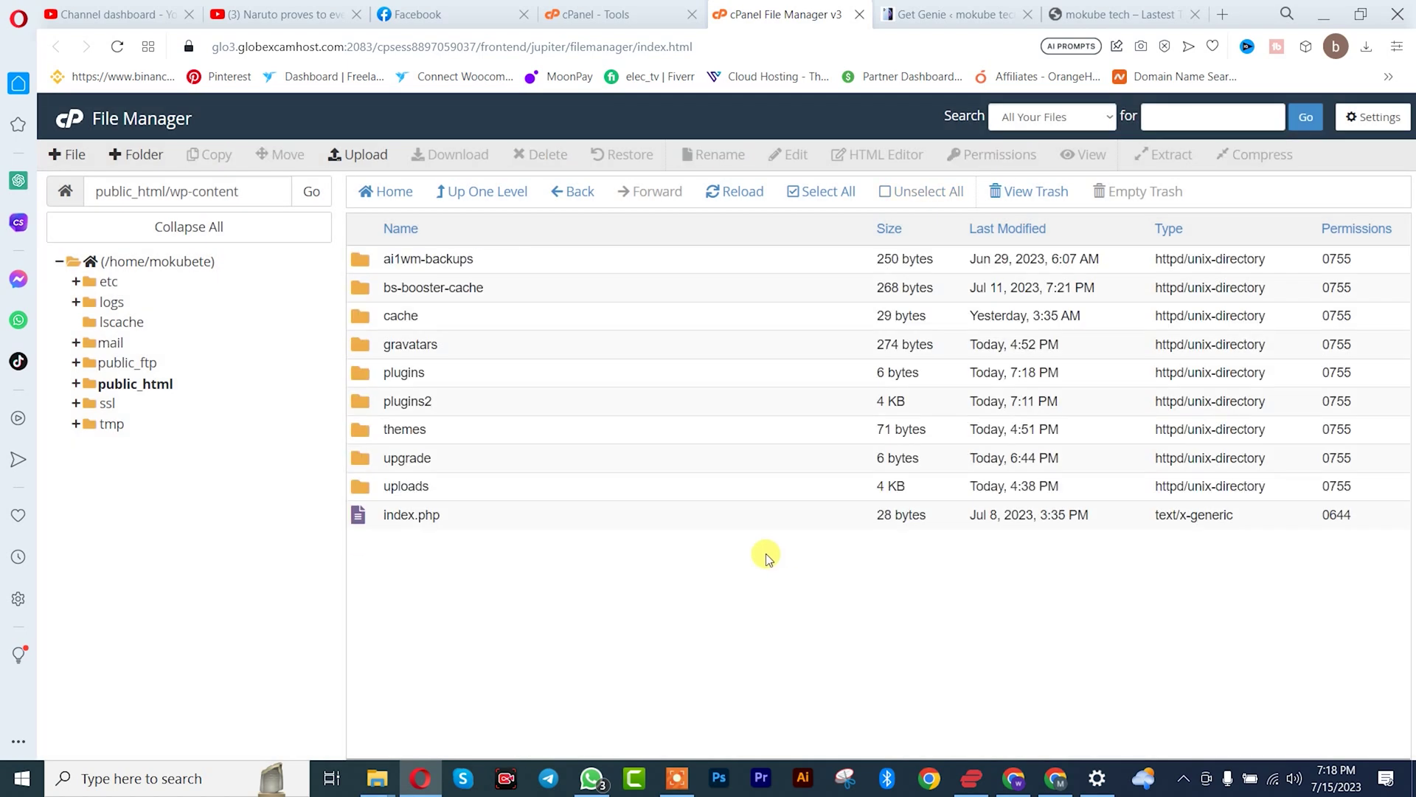
click(951, 13)
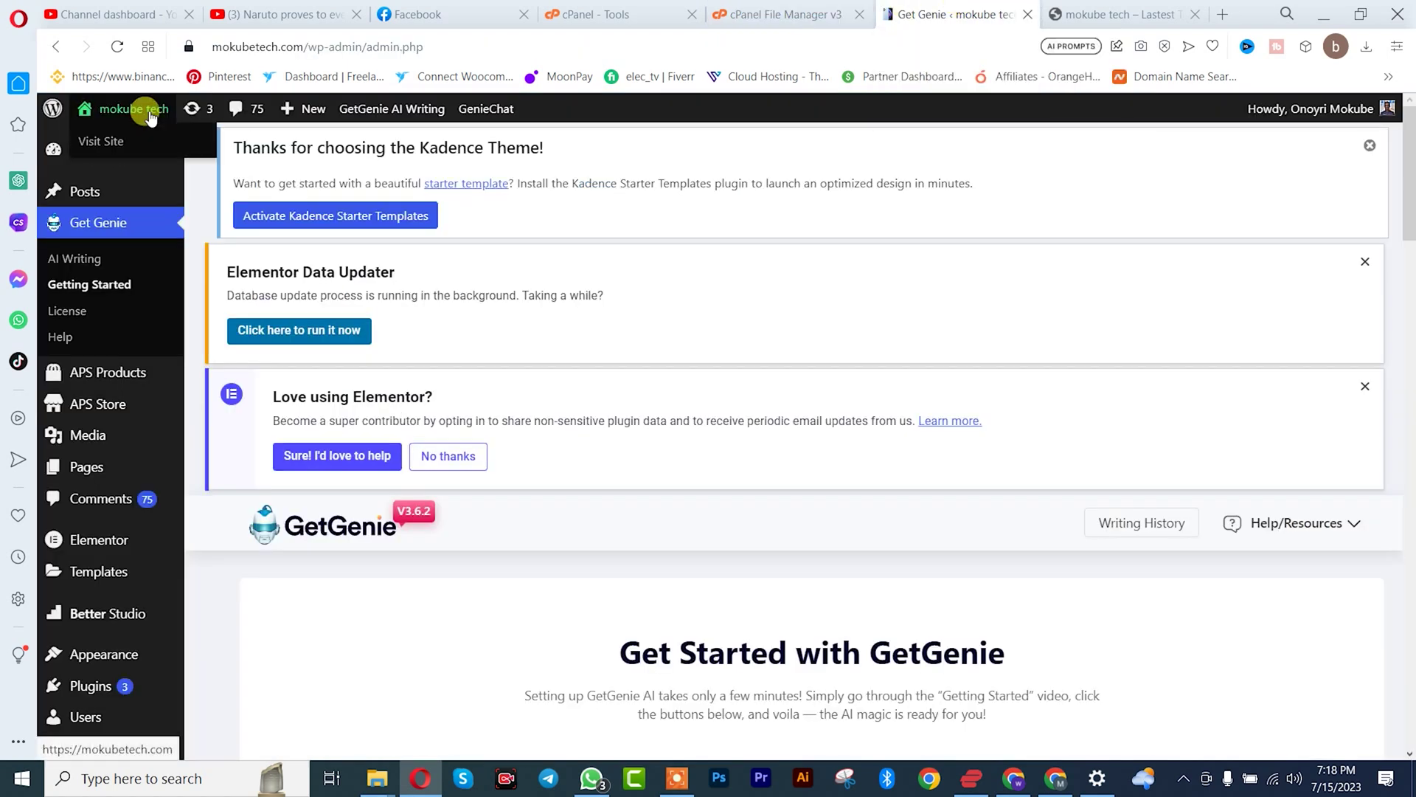
- Check the Plugins page for all-deactivated notices, then reload the live site to confirm it loads
click(118, 47)
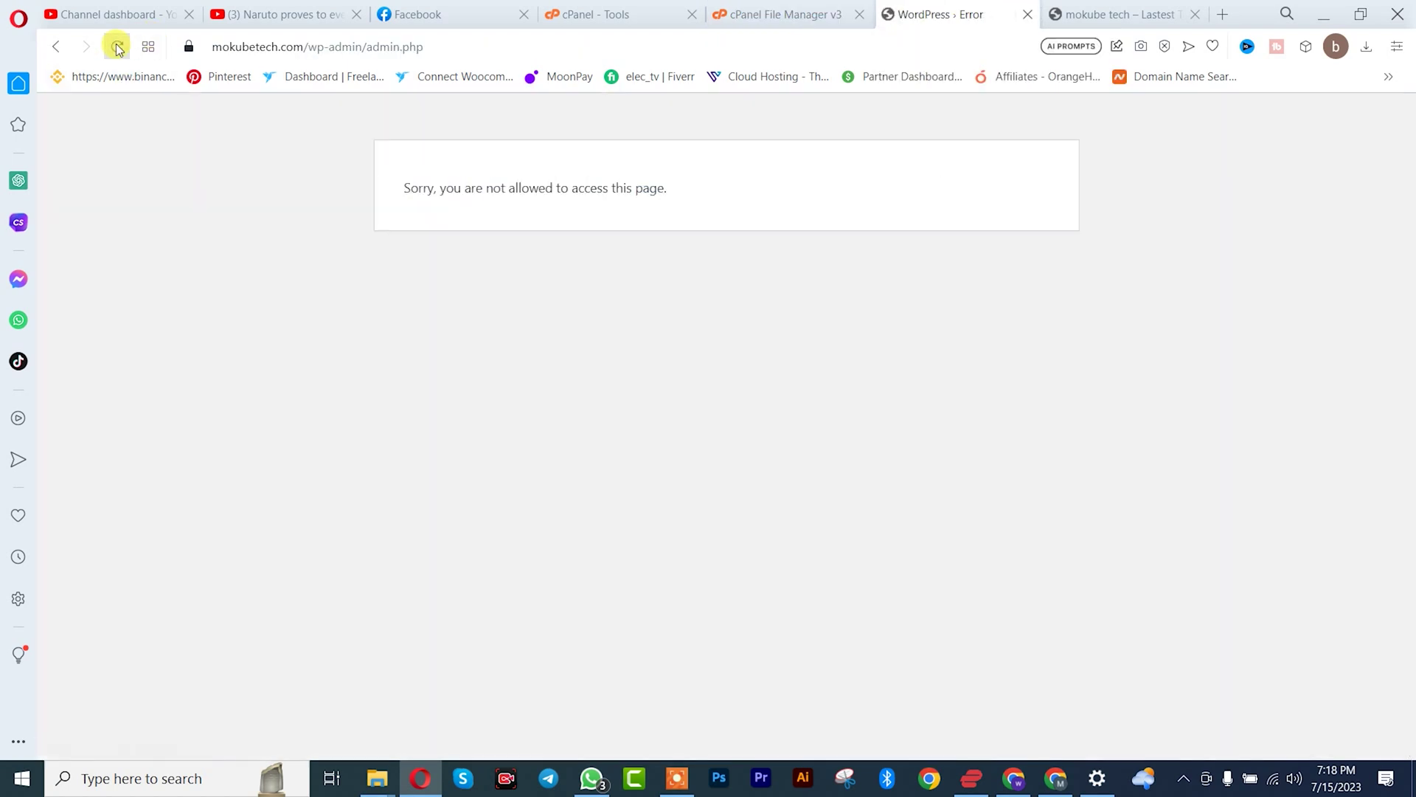
click(56, 47)
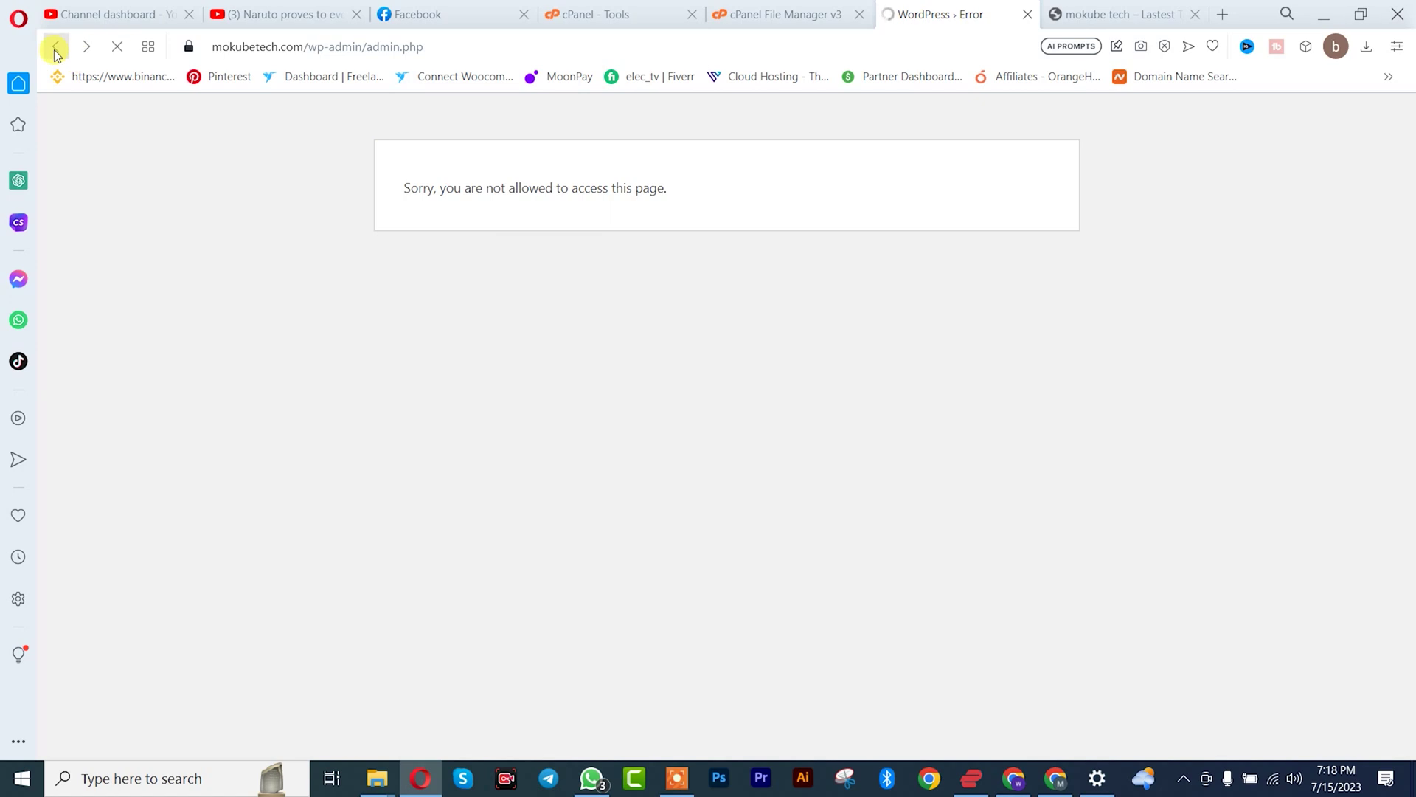
scroll(621, 459, down, 5)
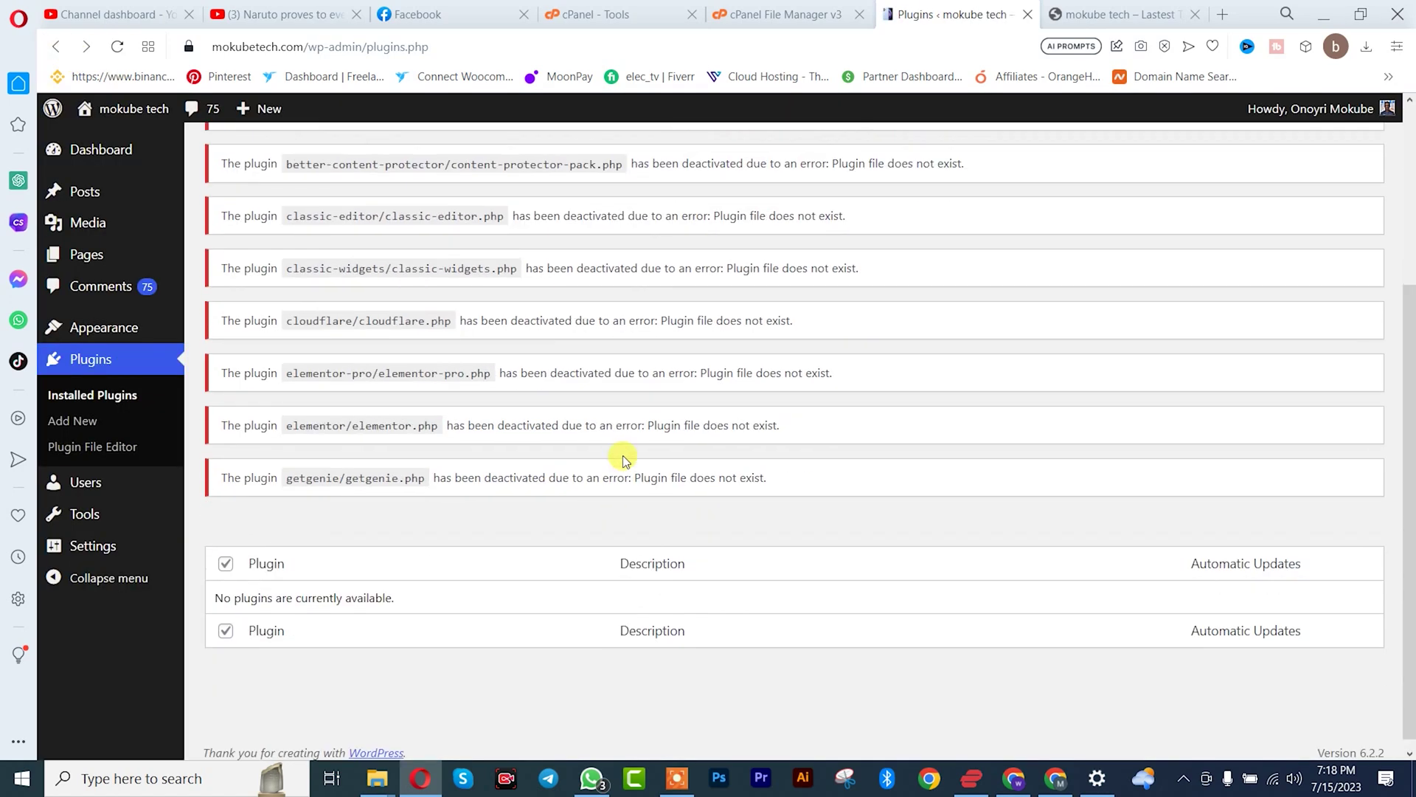
scroll(616, 435, up, 5)
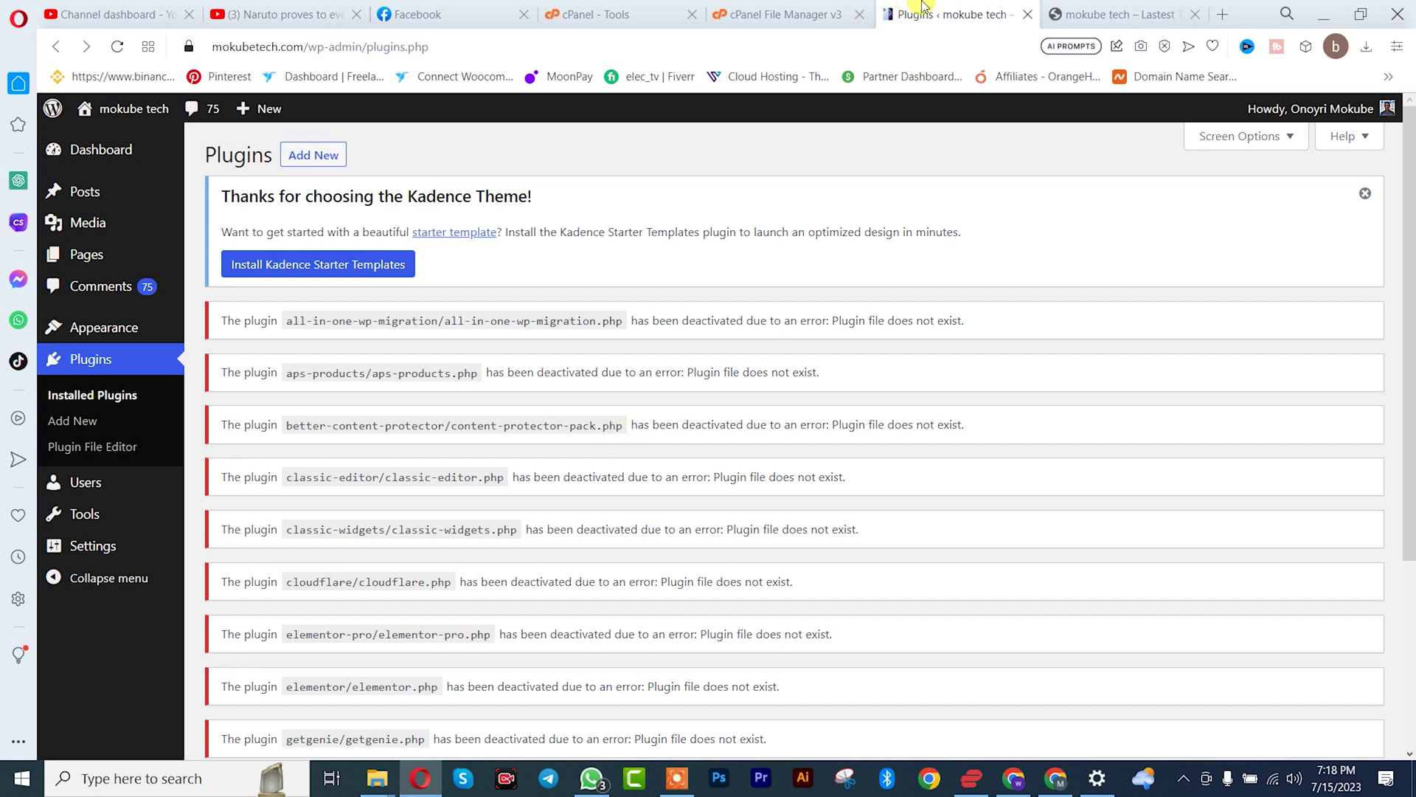
click(1118, 14)
click(117, 47)
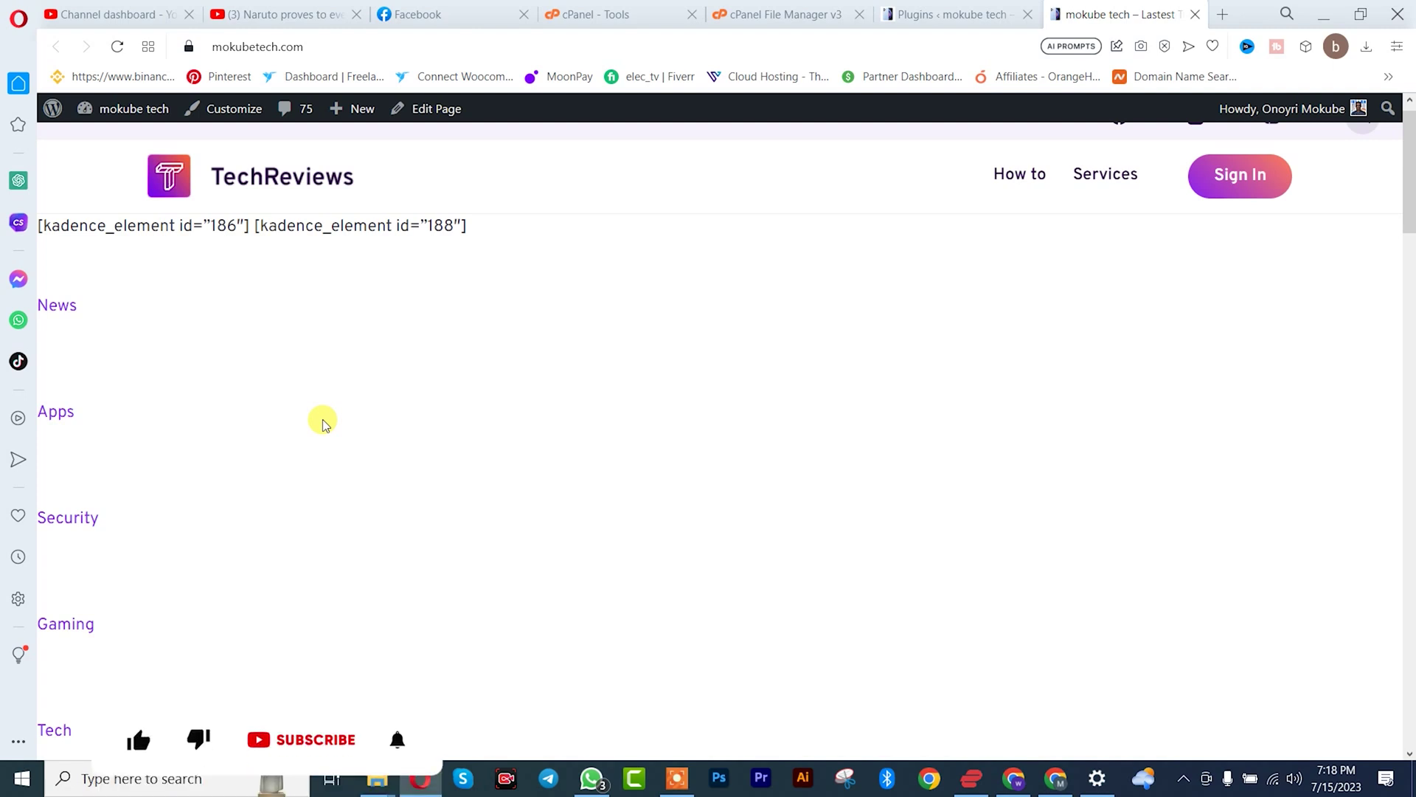
- Delete the empty plugins folder from wp-content
click(775, 15)
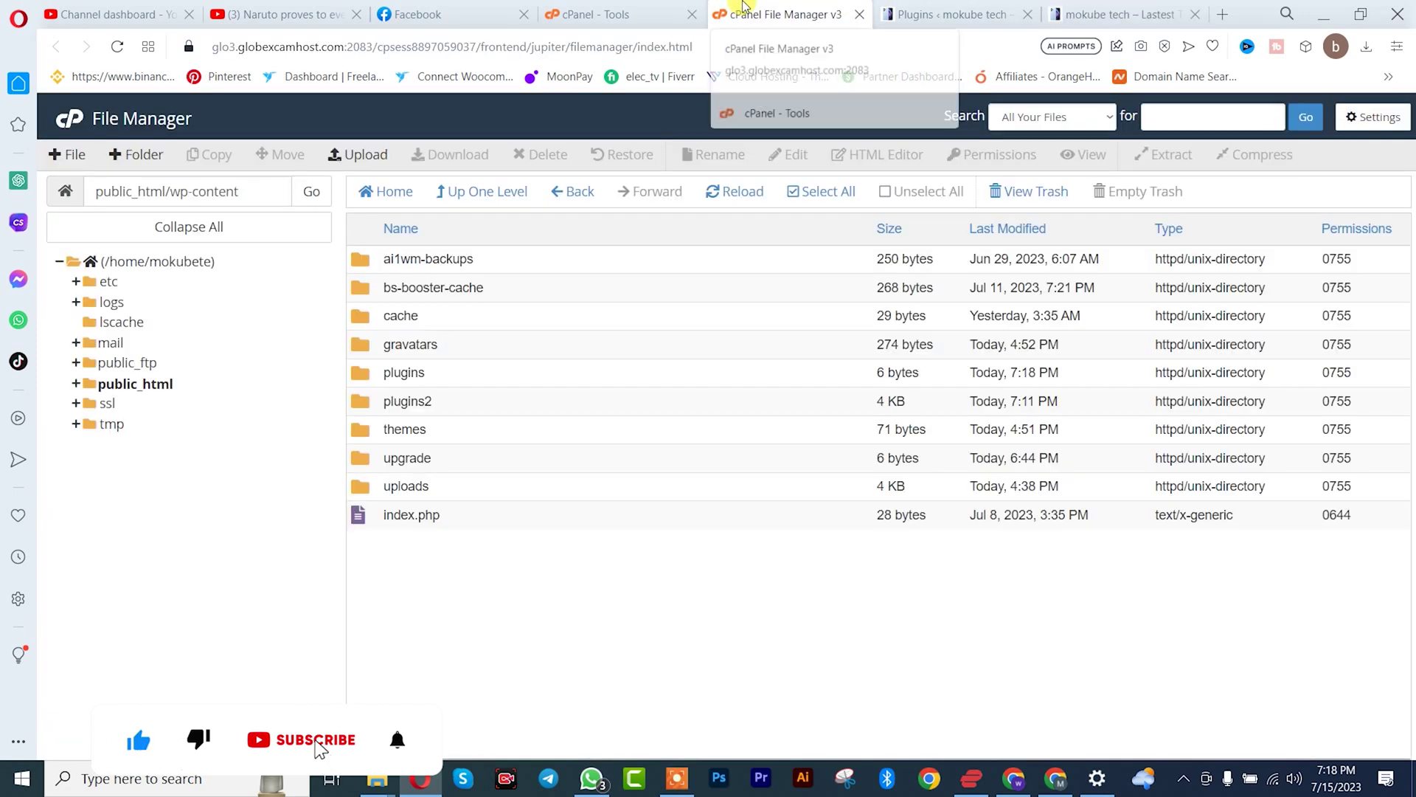
click(437, 374)
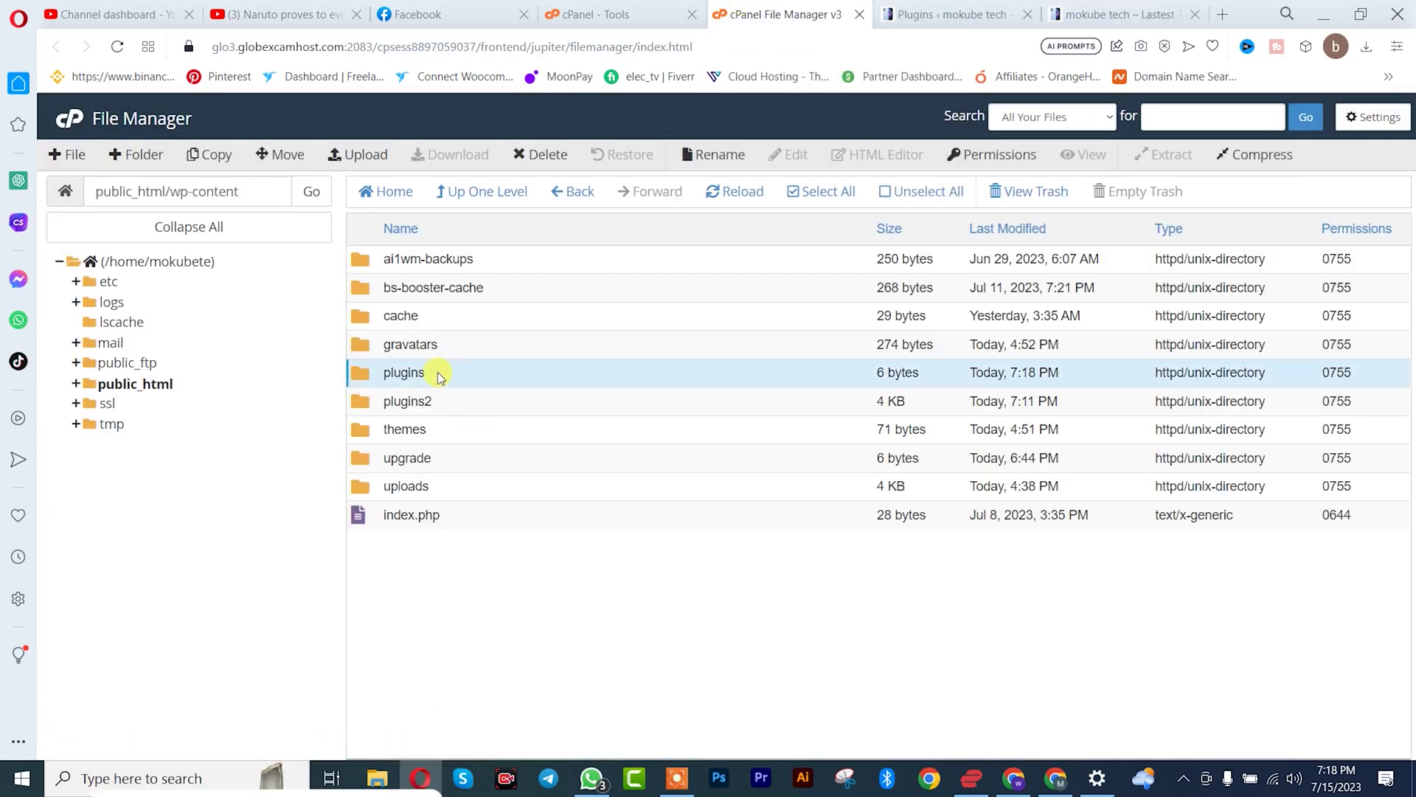
click(541, 154)
click(882, 483)
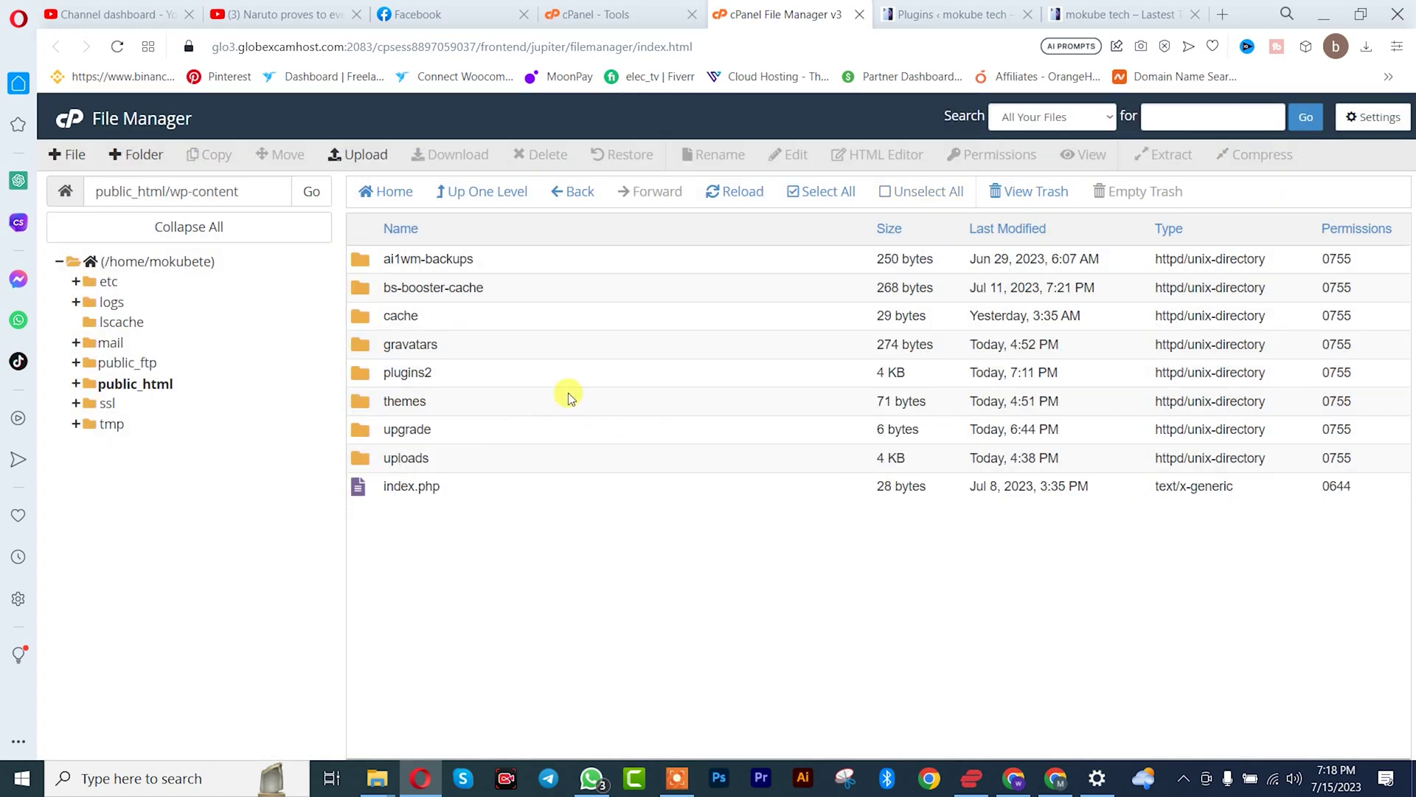
- Rename the plugins2 folder back to plugins
click(477, 377)
click(714, 154)
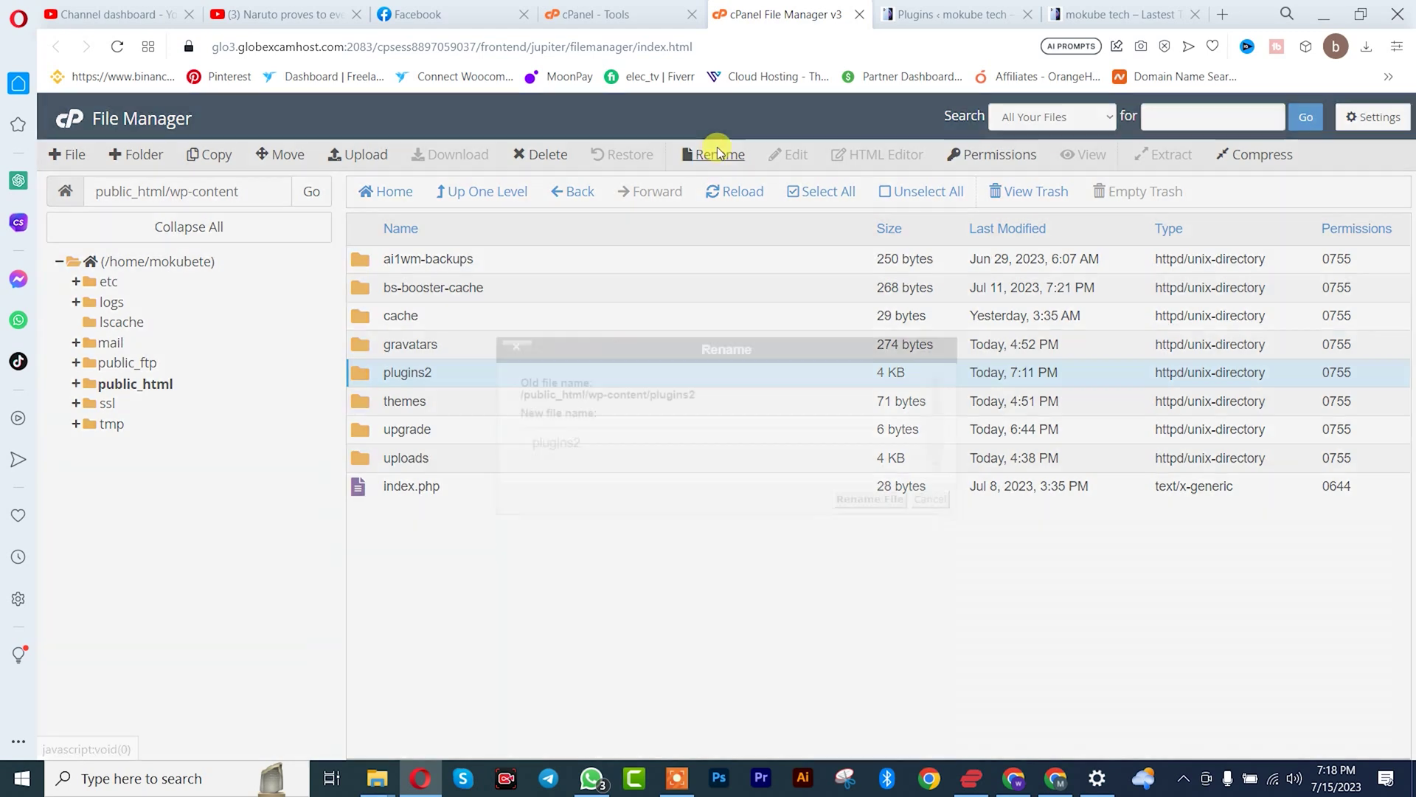
click(616, 443)
key(BackSpace)
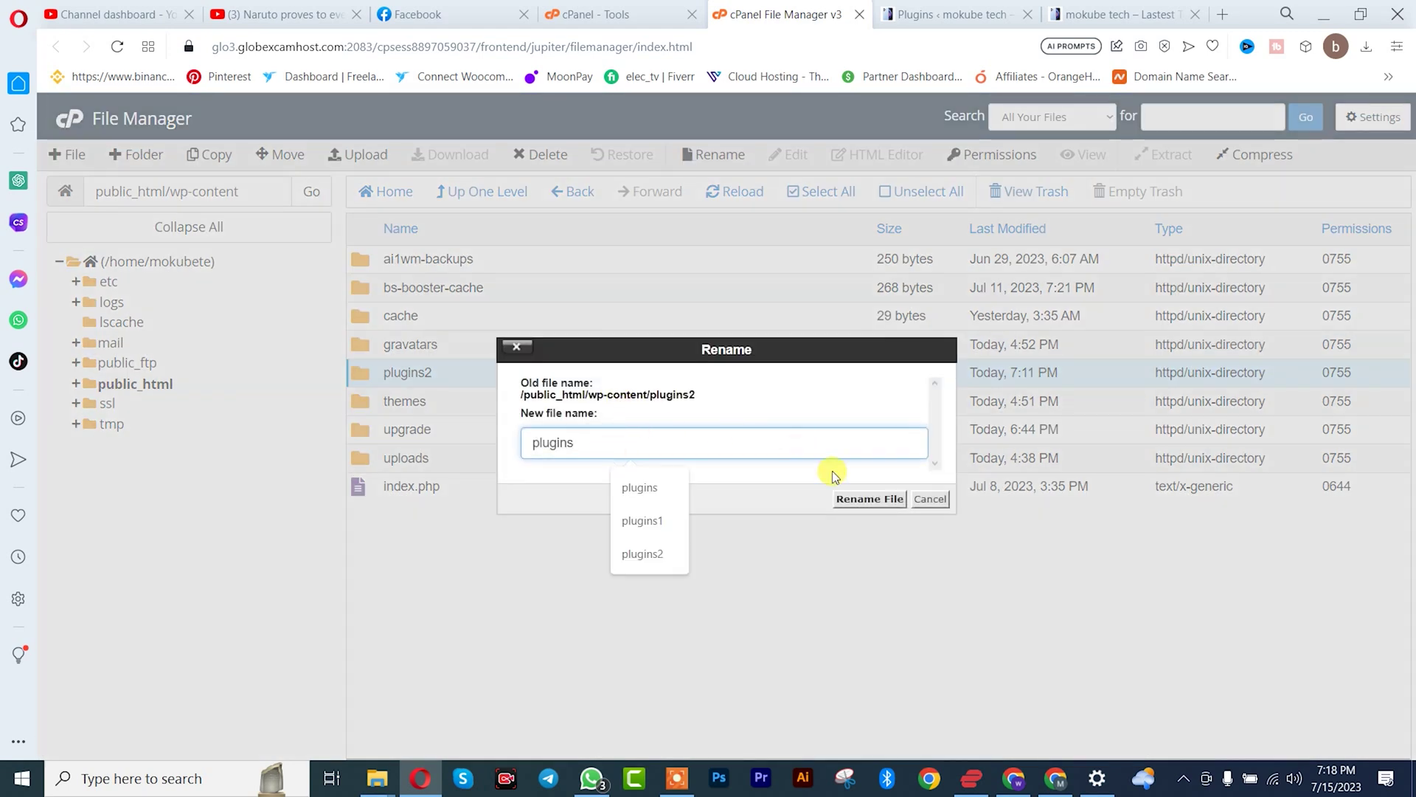
click(869, 498)
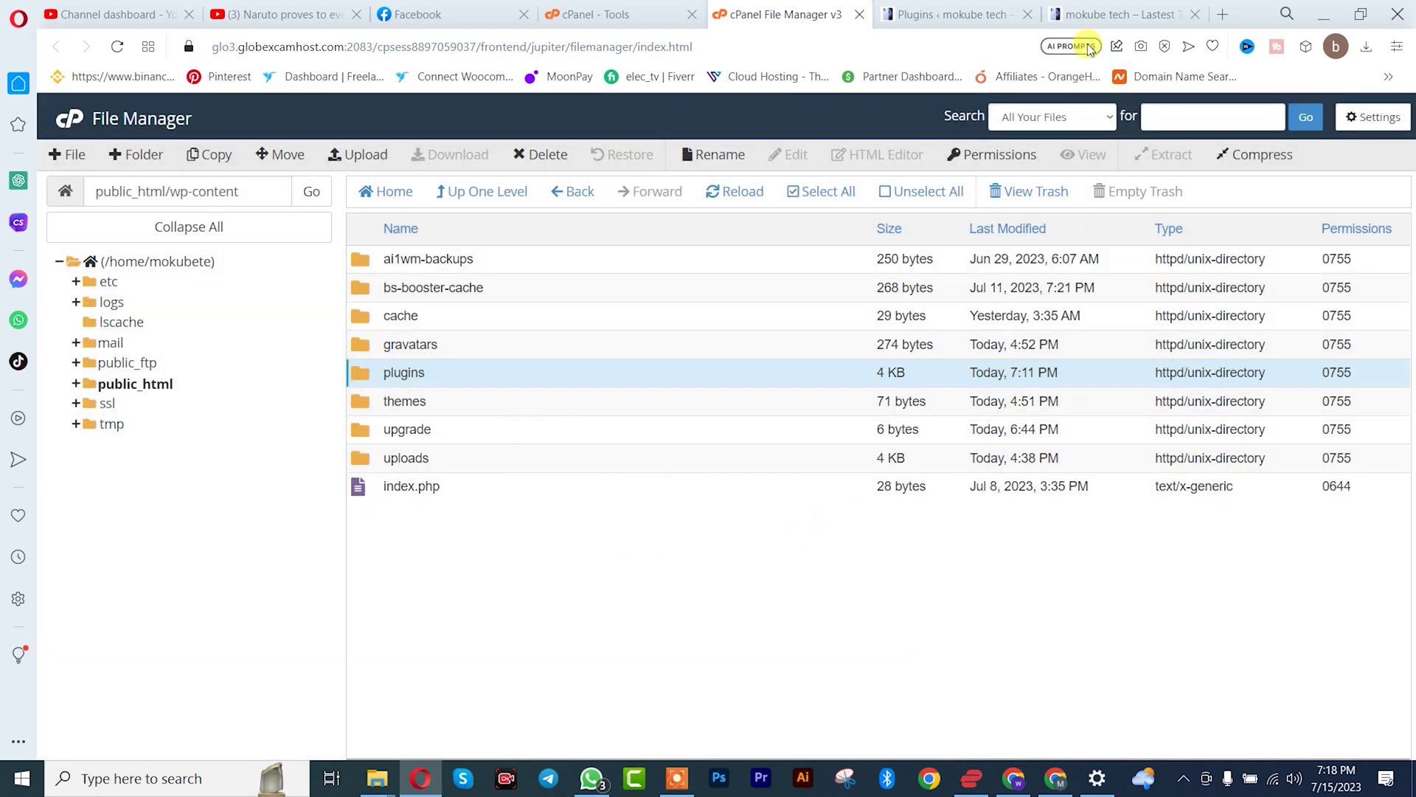
- Activate the APS Arena Products plugin and reload the live site to test it
click(951, 14)
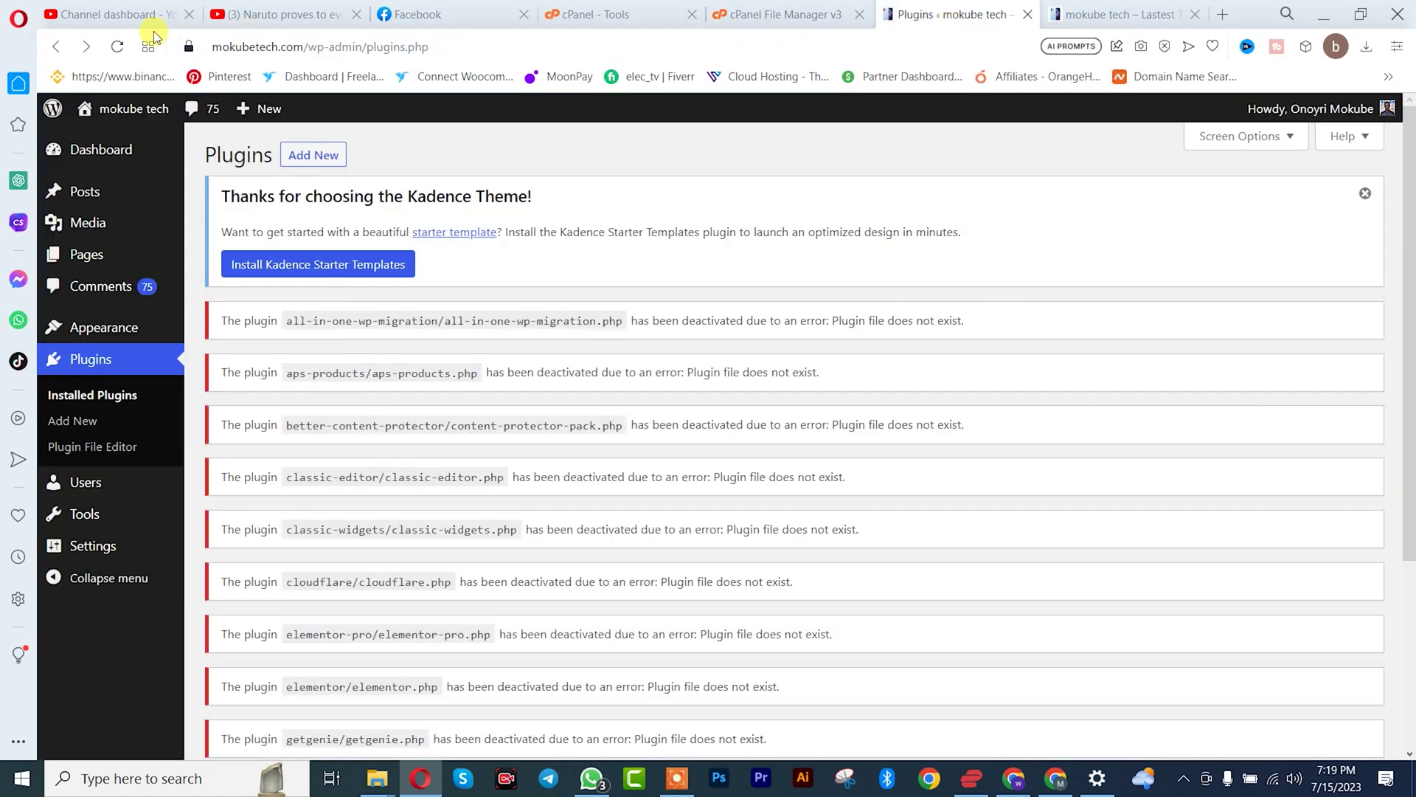
click(116, 46)
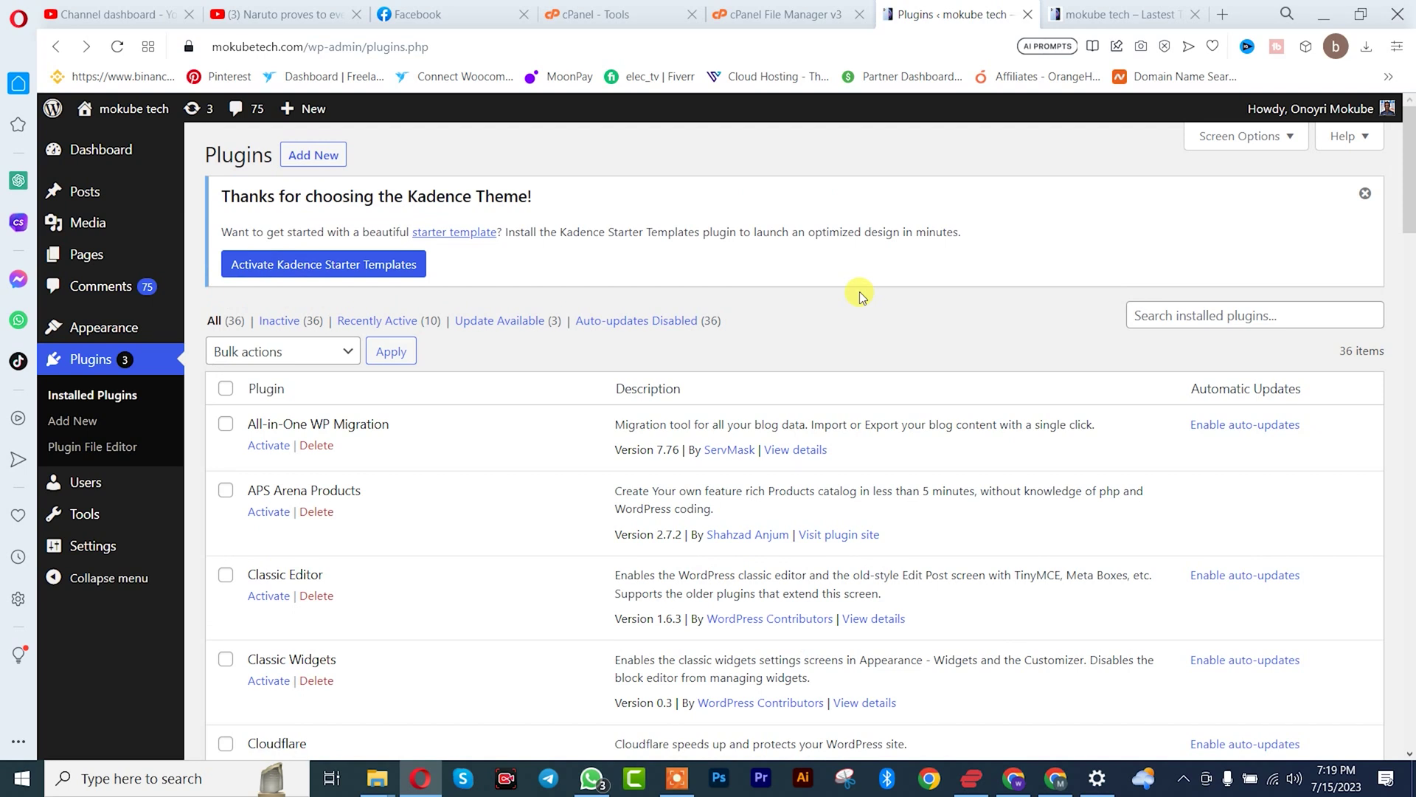
scroll(851, 293, down, 1)
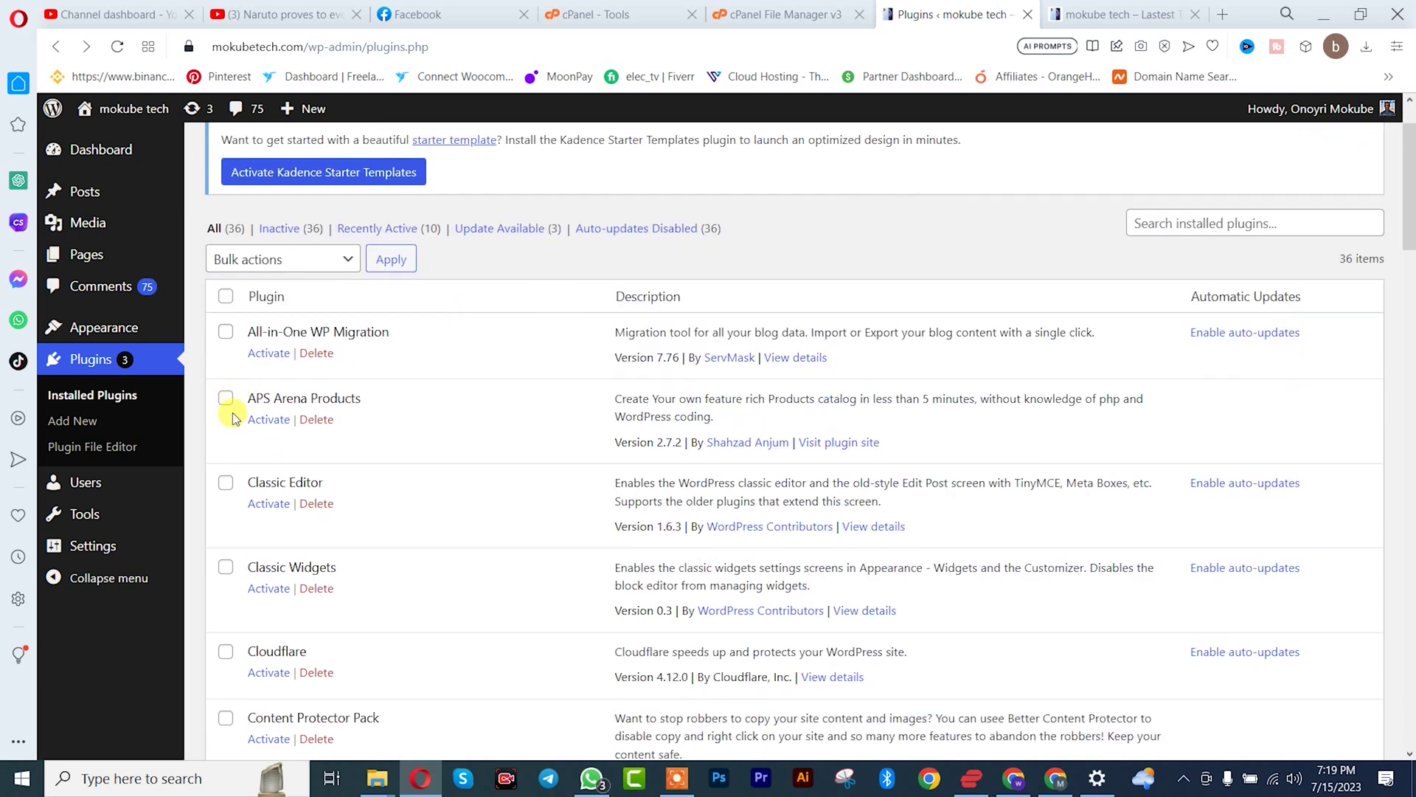
click(269, 418)
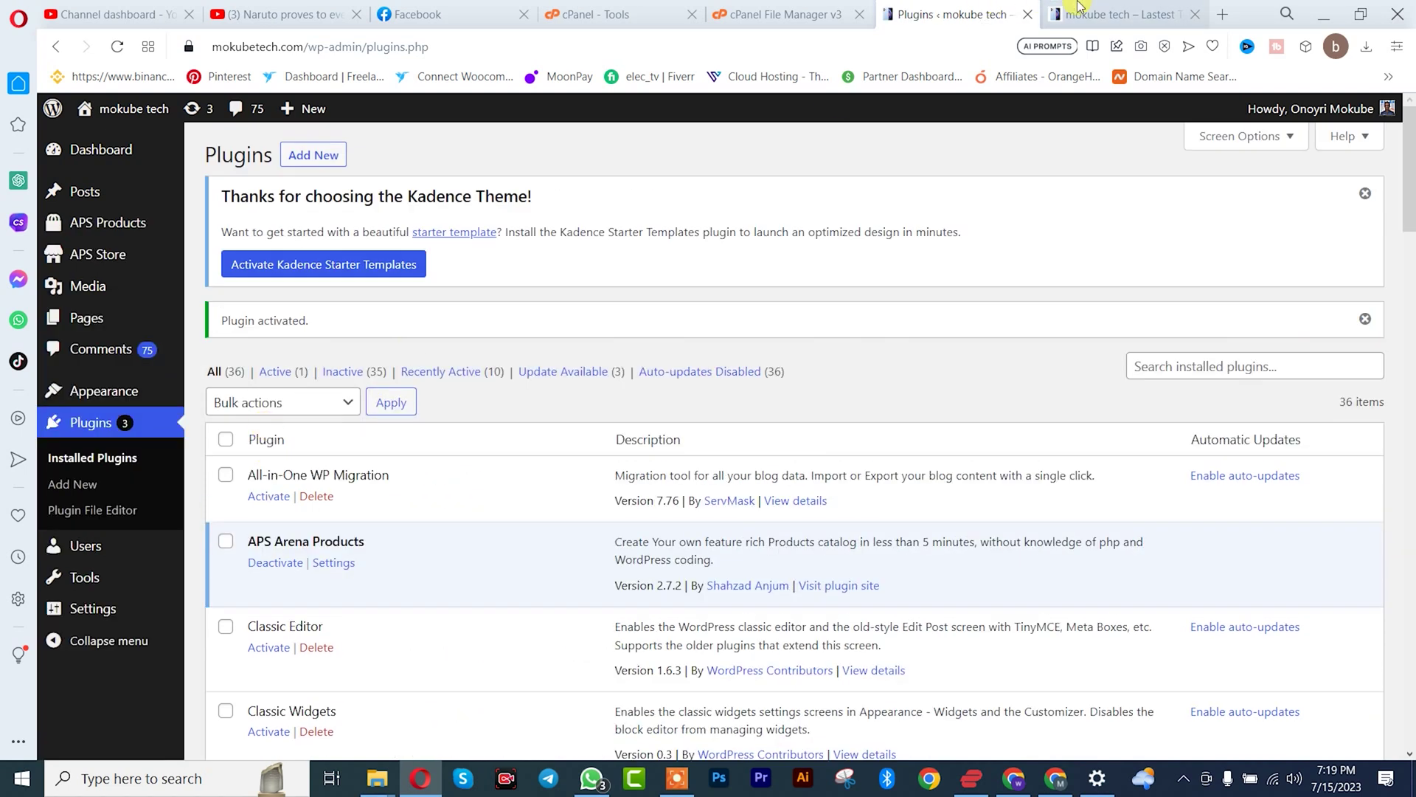
click(1118, 13)
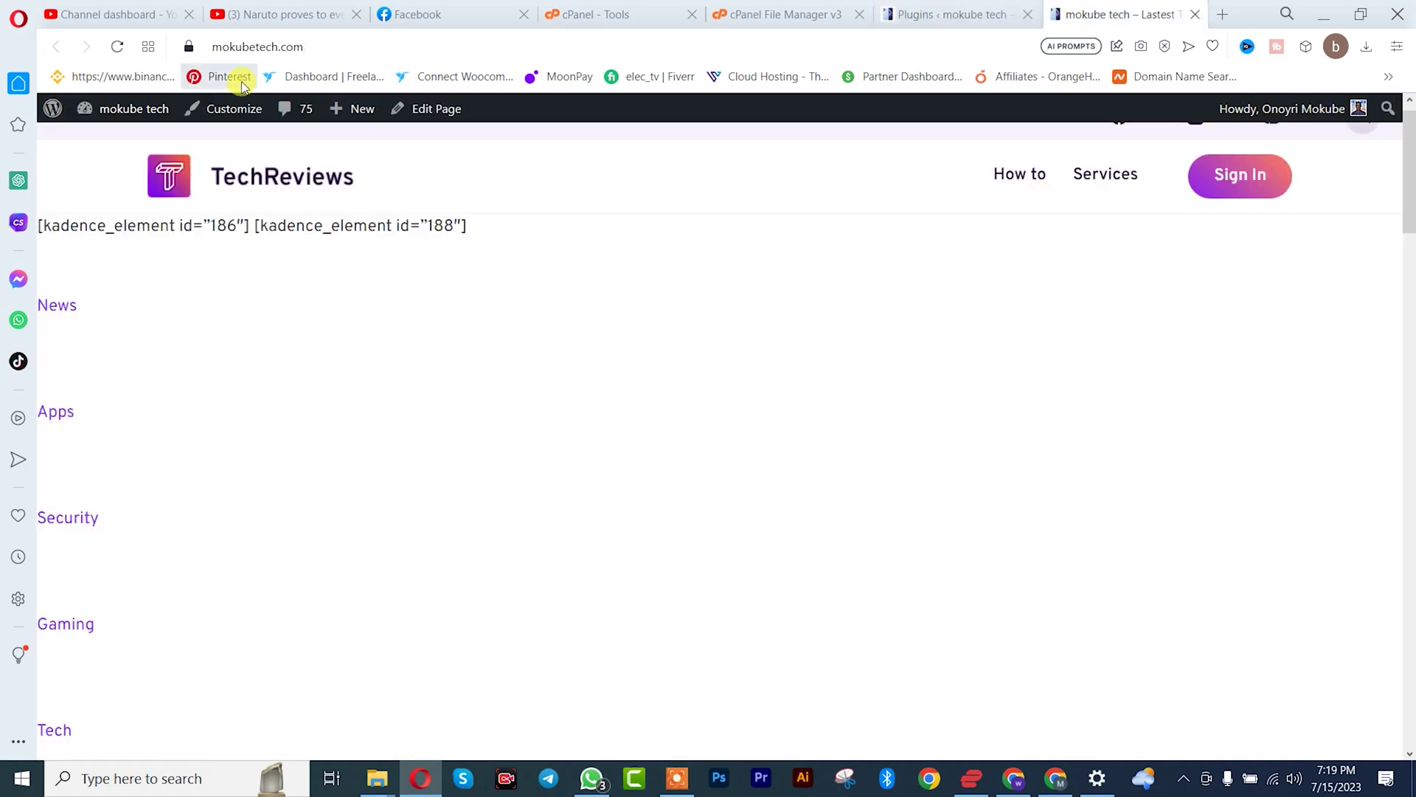
click(117, 48)
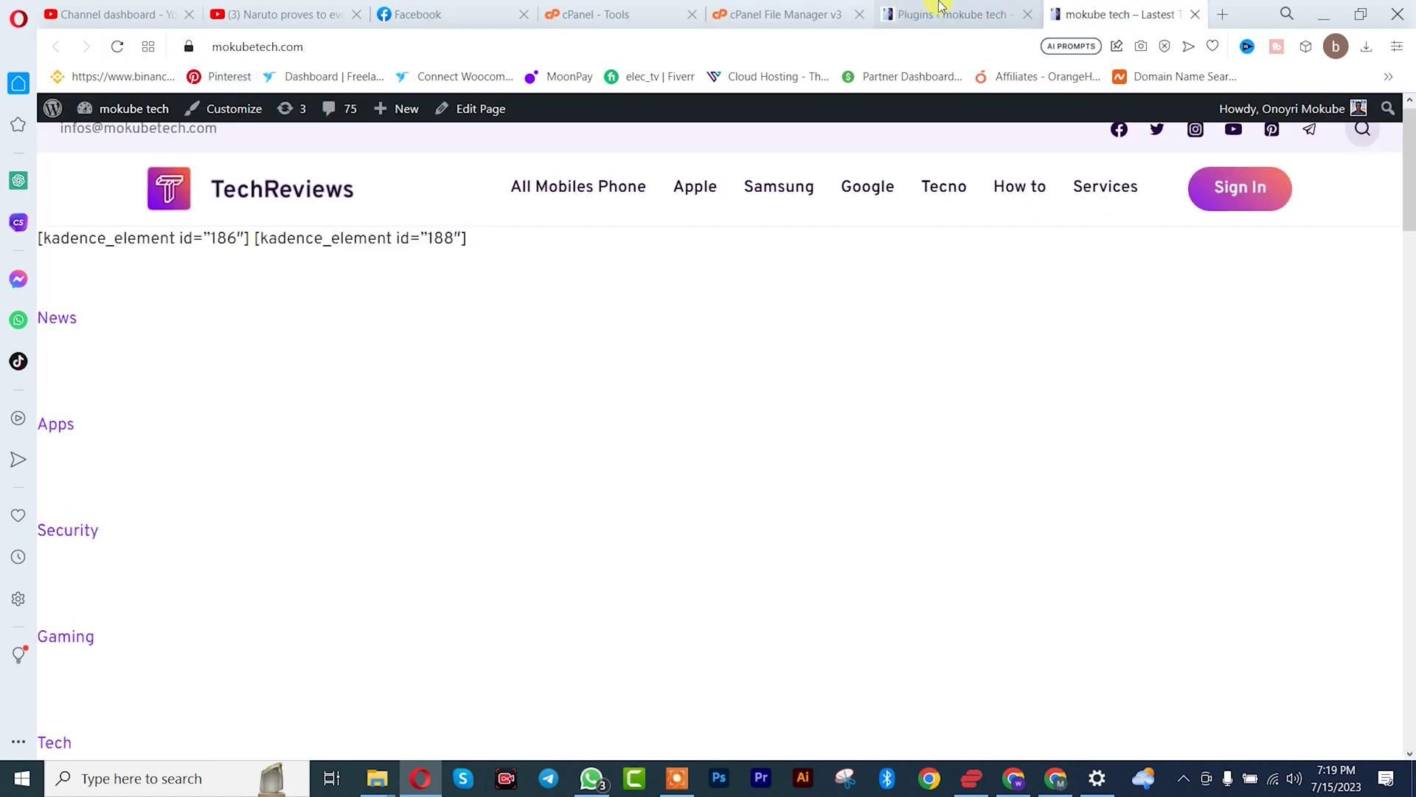
- Bulk-activate Classic Editor and Classic Widgets, then reload the live site to test
click(946, 14)
scroll(443, 332, down, 3)
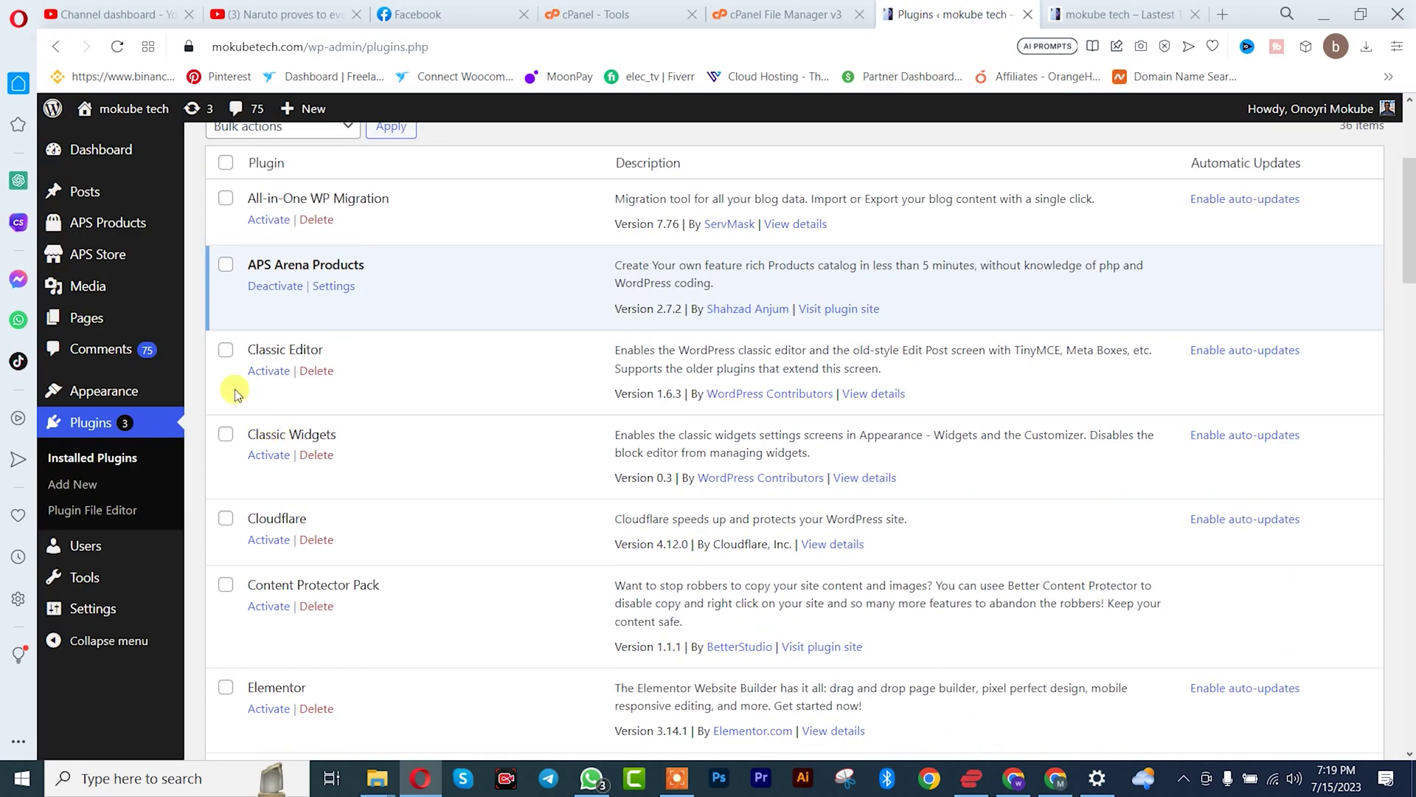
click(224, 349)
click(225, 433)
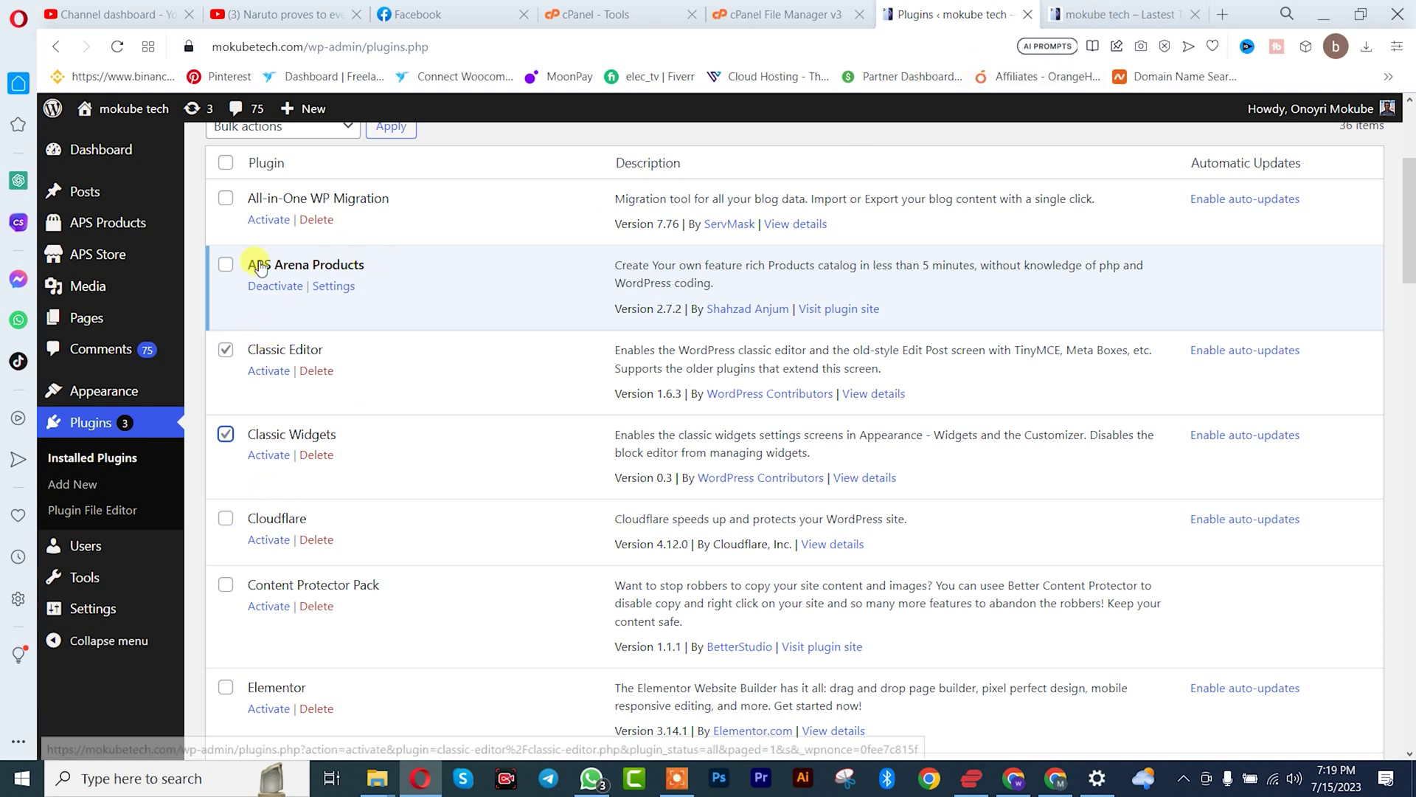
scroll(261, 268, up, 2)
click(253, 217)
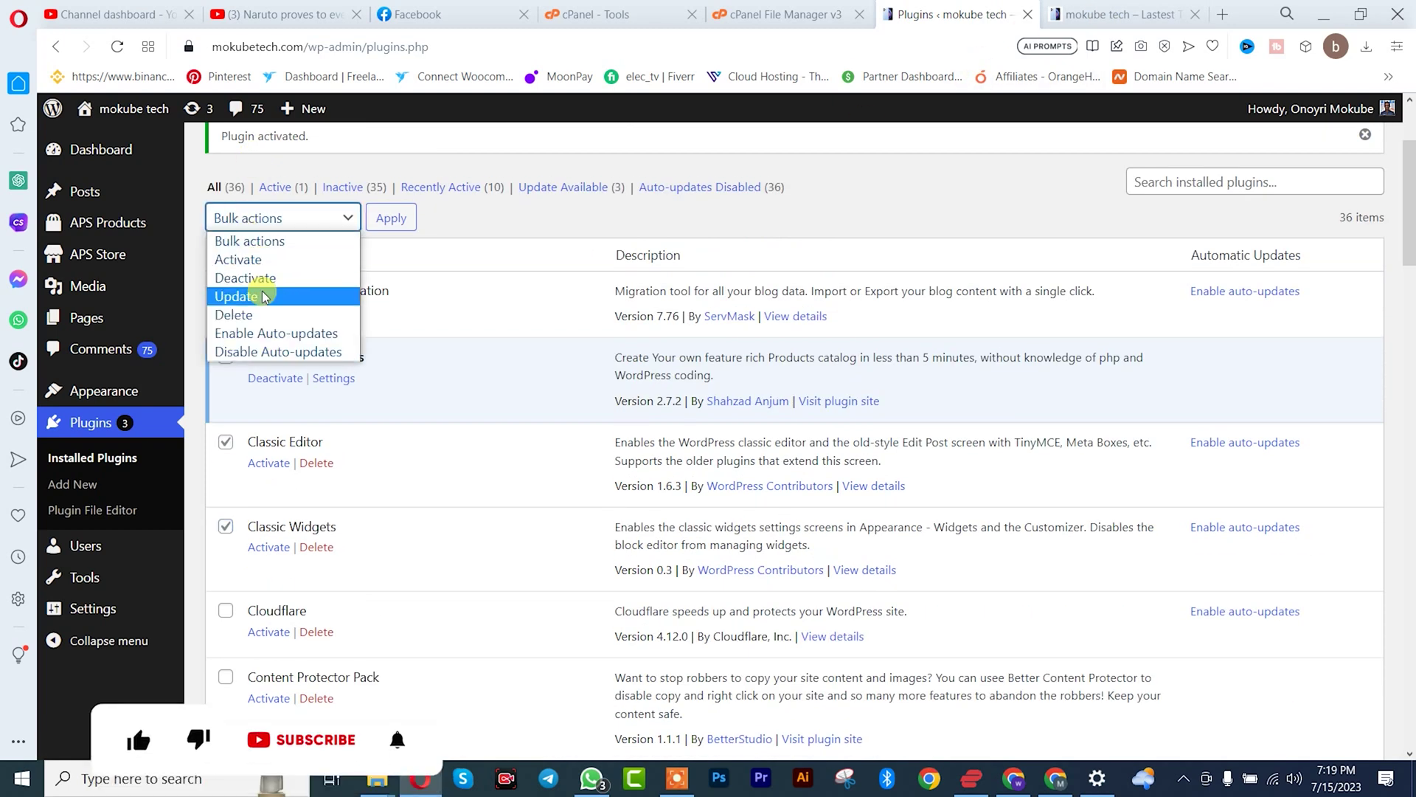
click(239, 259)
click(391, 219)
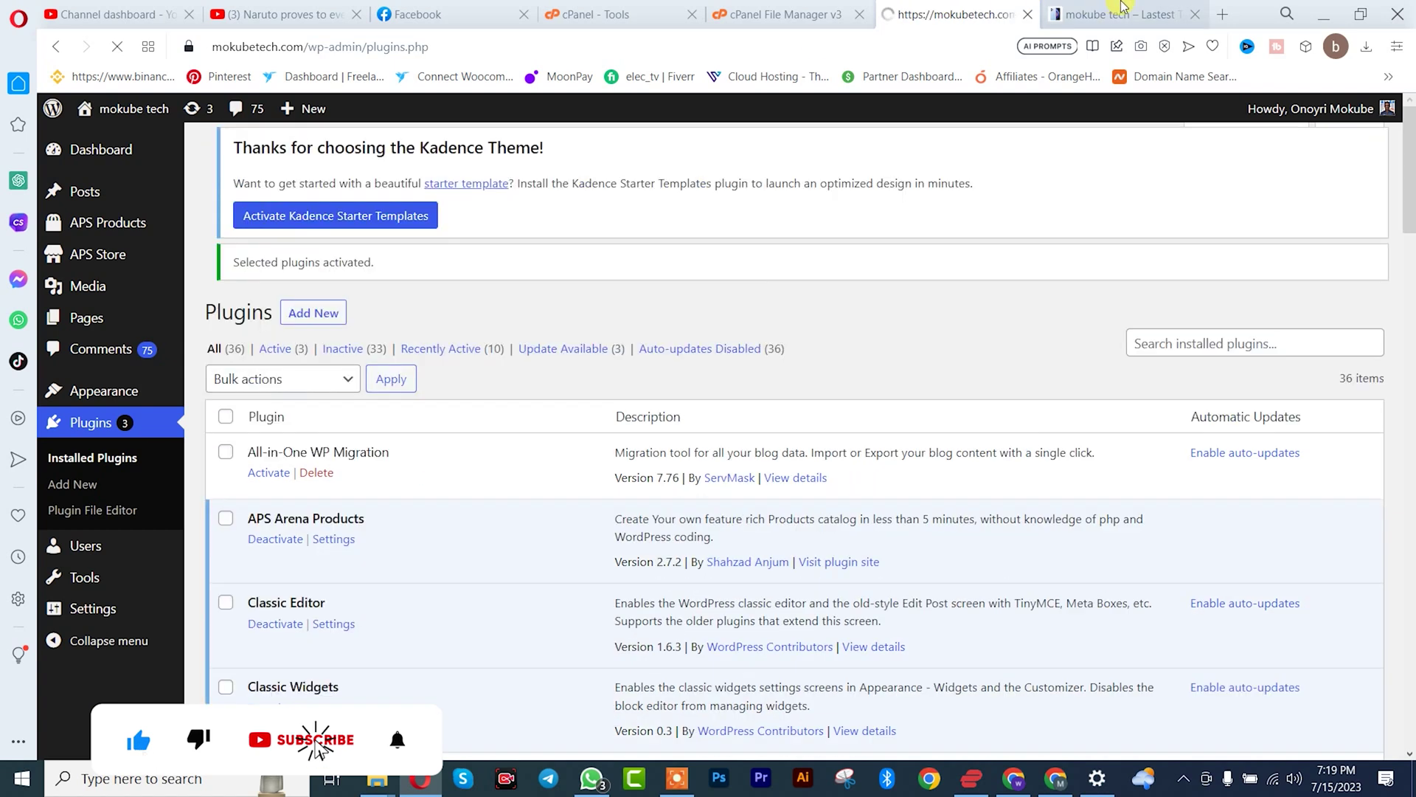
click(1112, 14)
click(118, 47)
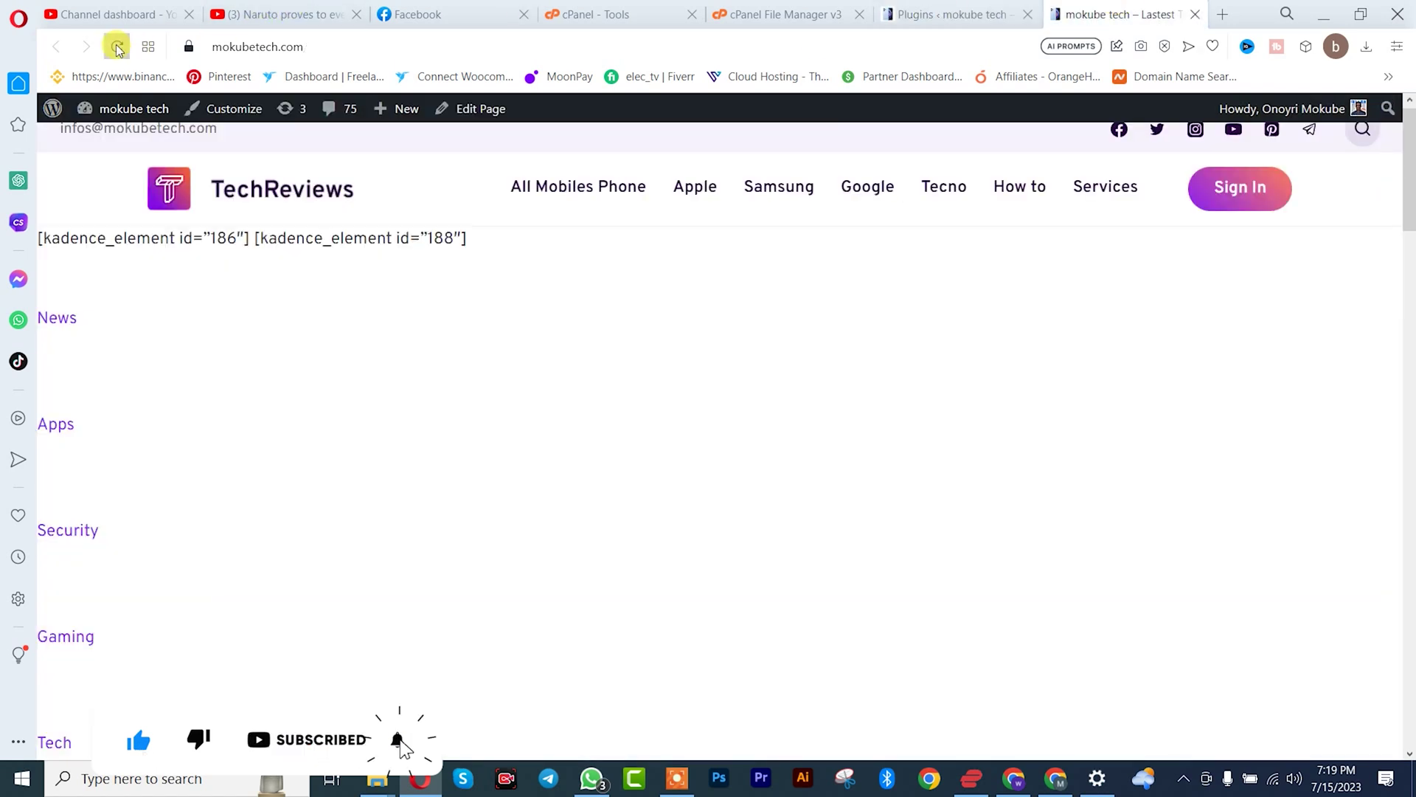
- Activate the Cloudflare plugin and confirm the live site still loads
click(946, 15)
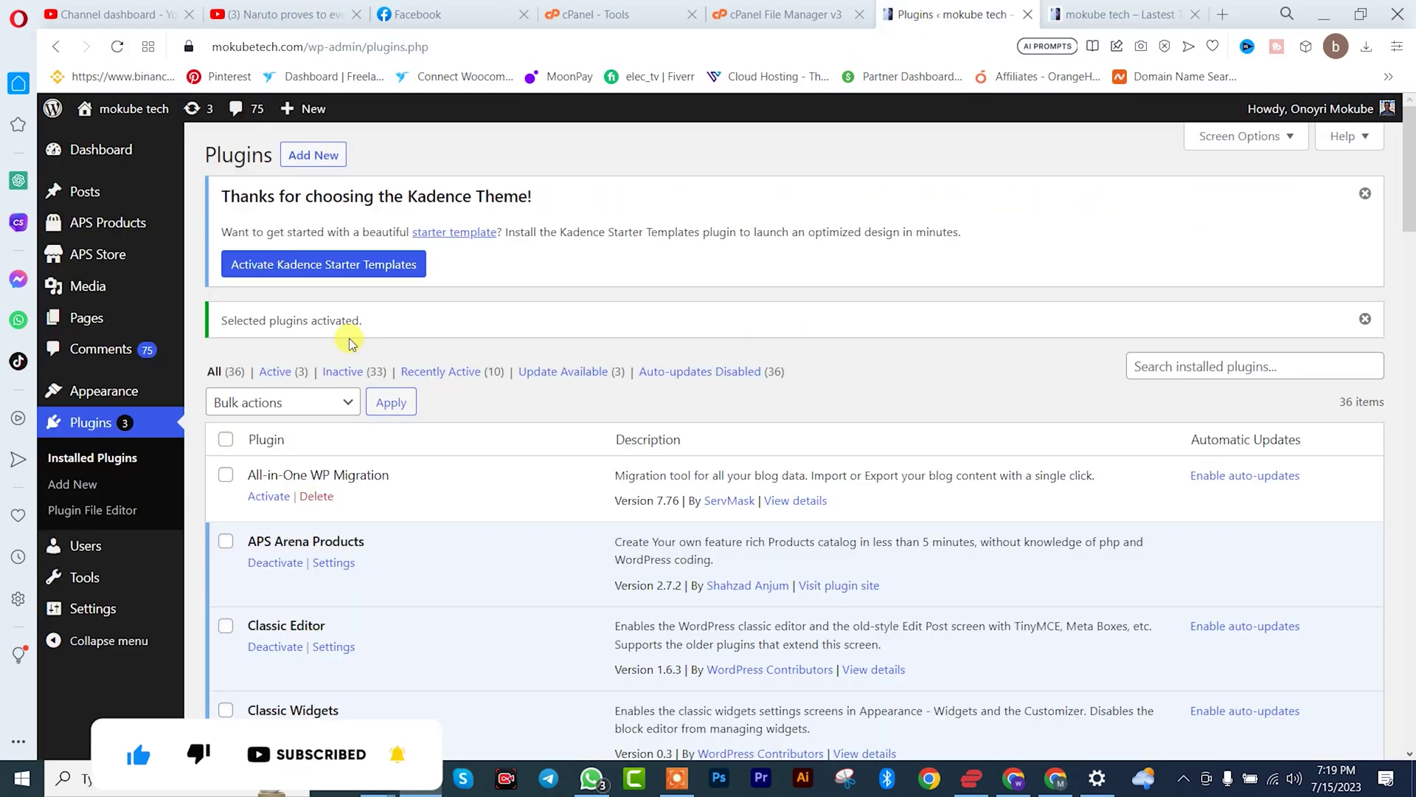
scroll(349, 341, down, 3)
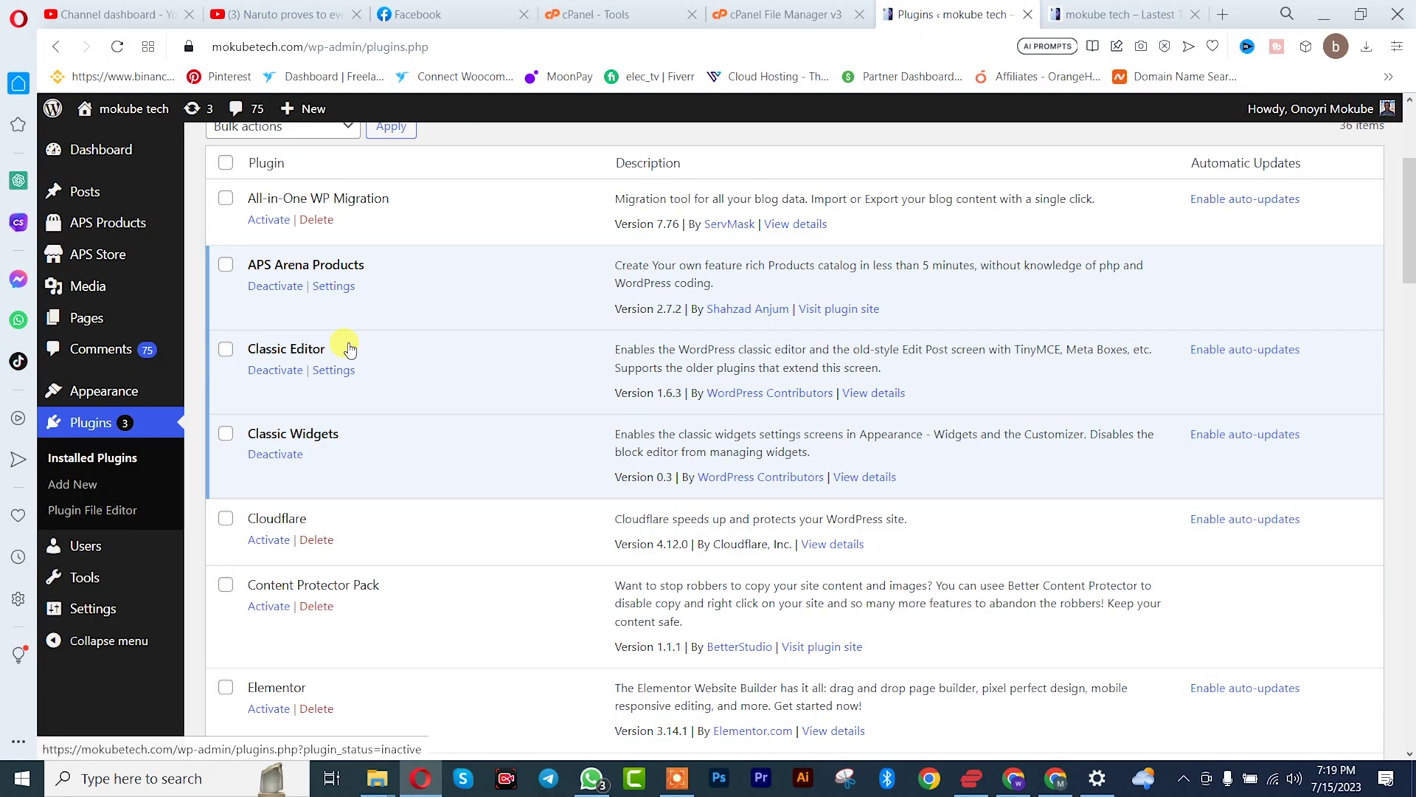
click(269, 539)
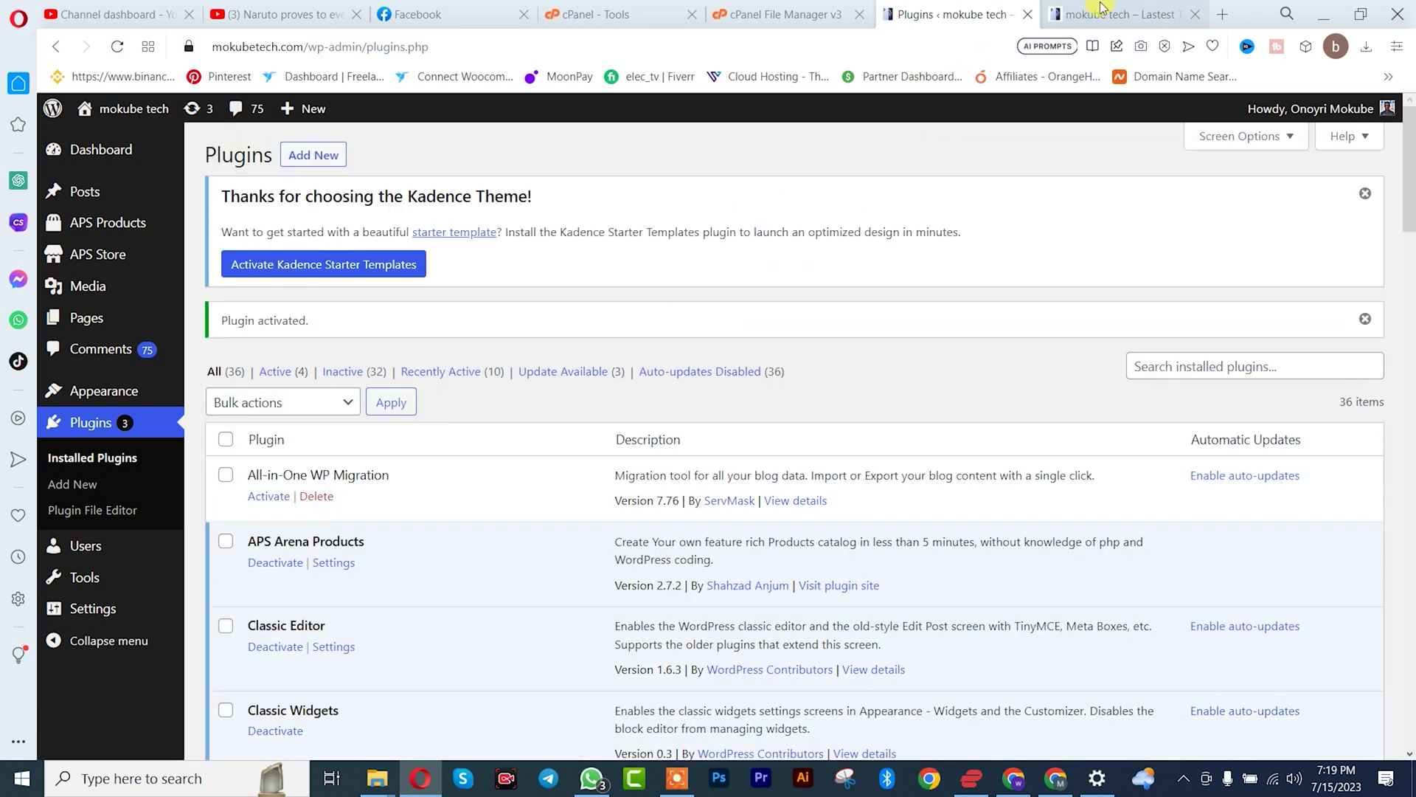
click(1101, 13)
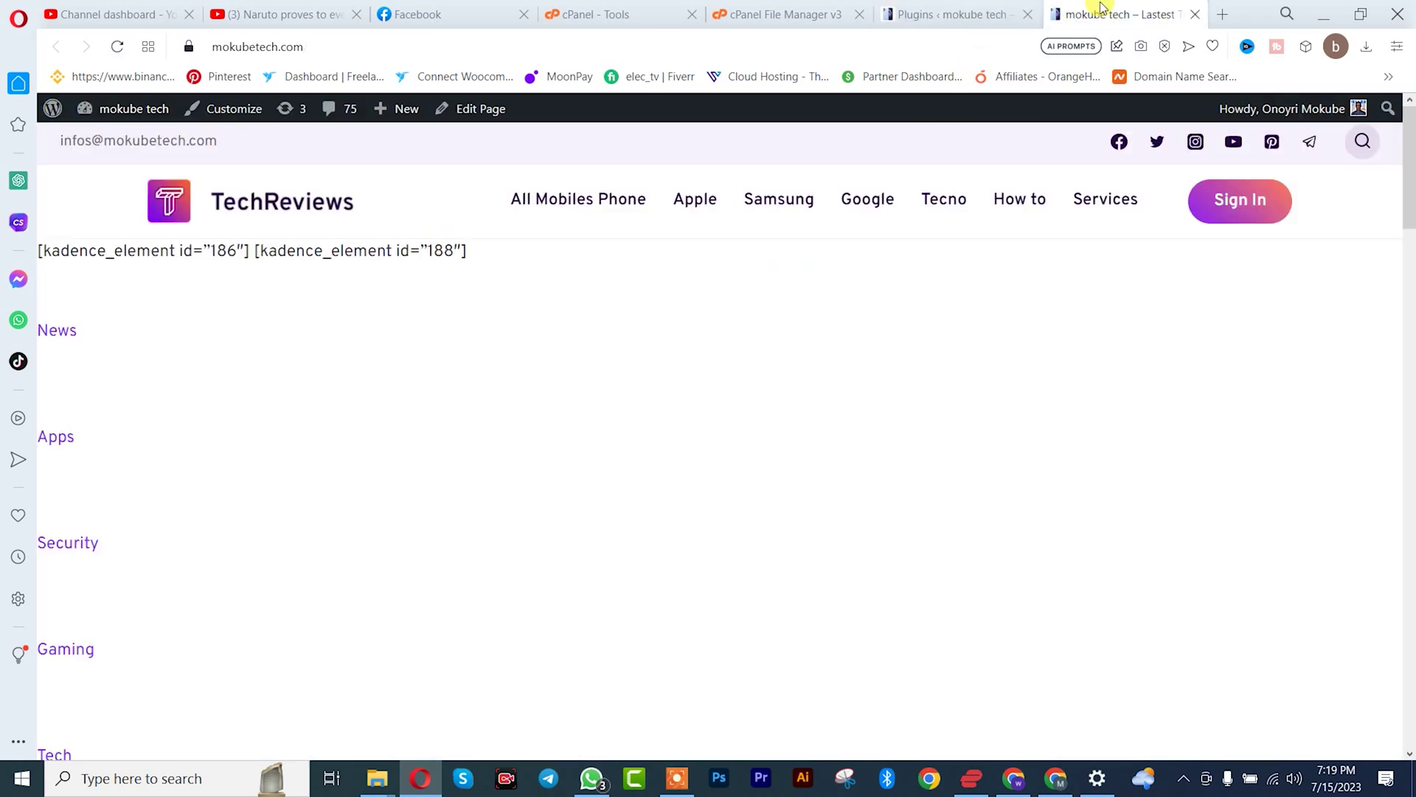
click(118, 46)
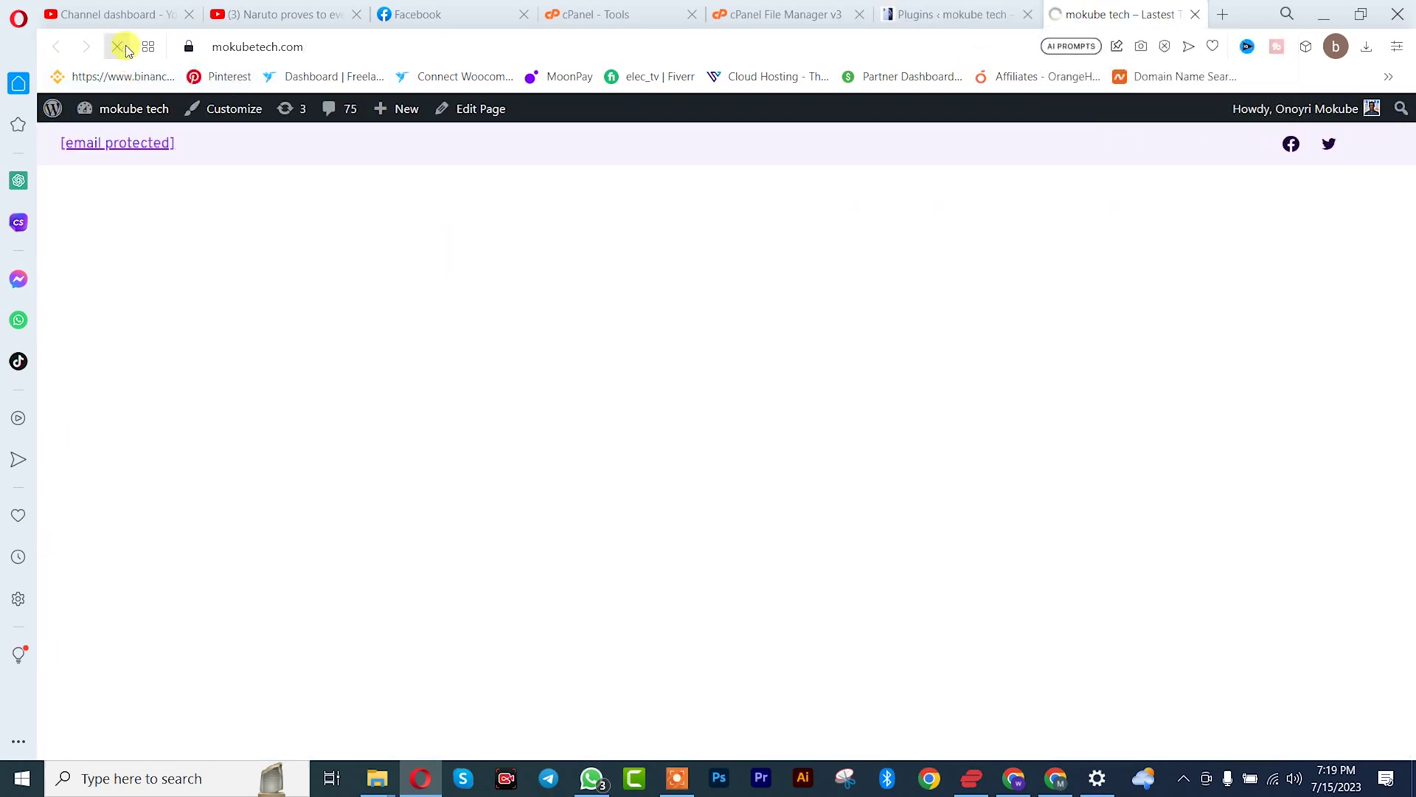
- Activate Content Protector Pack and reload the site, which brings back the critical error
click(946, 14)
scroll(583, 284, down, 3)
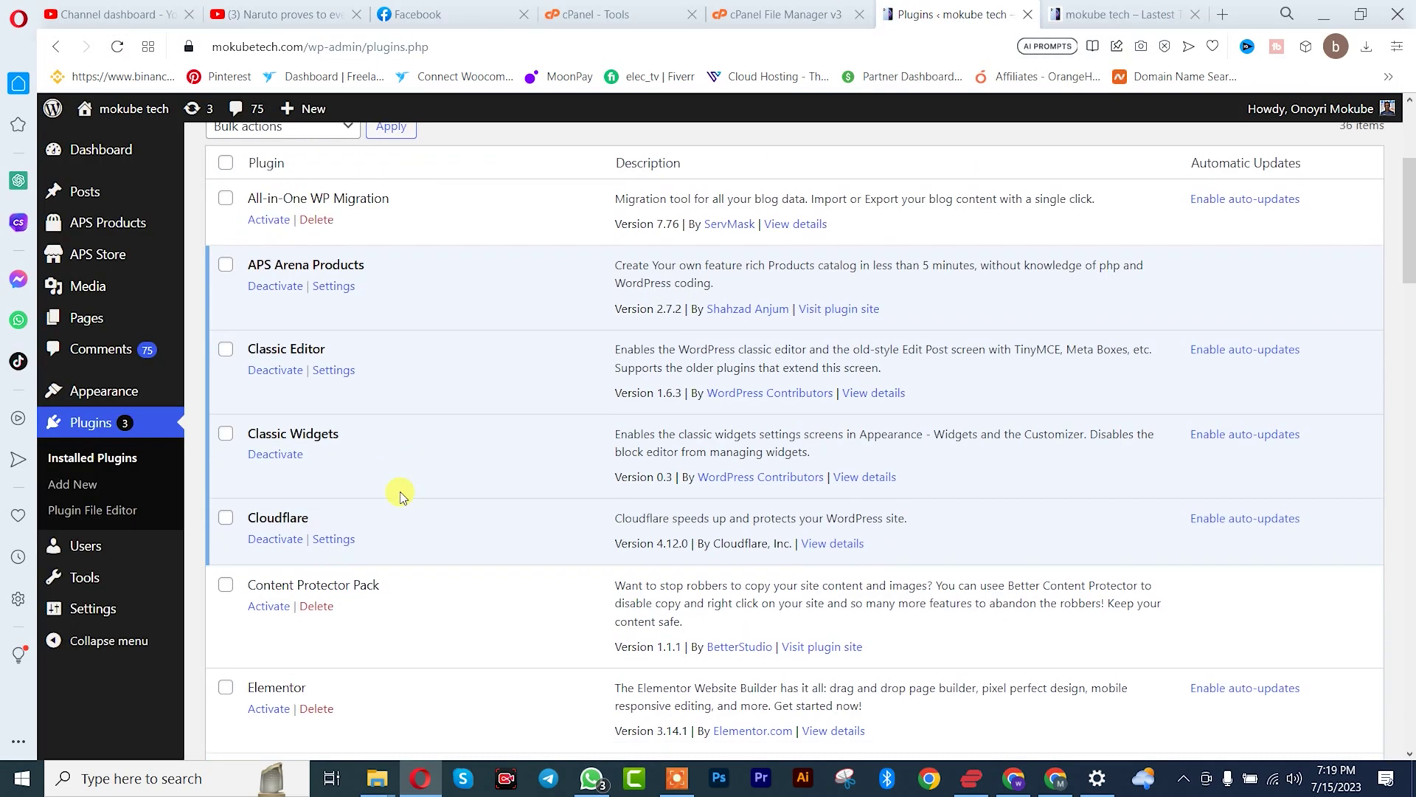
click(269, 606)
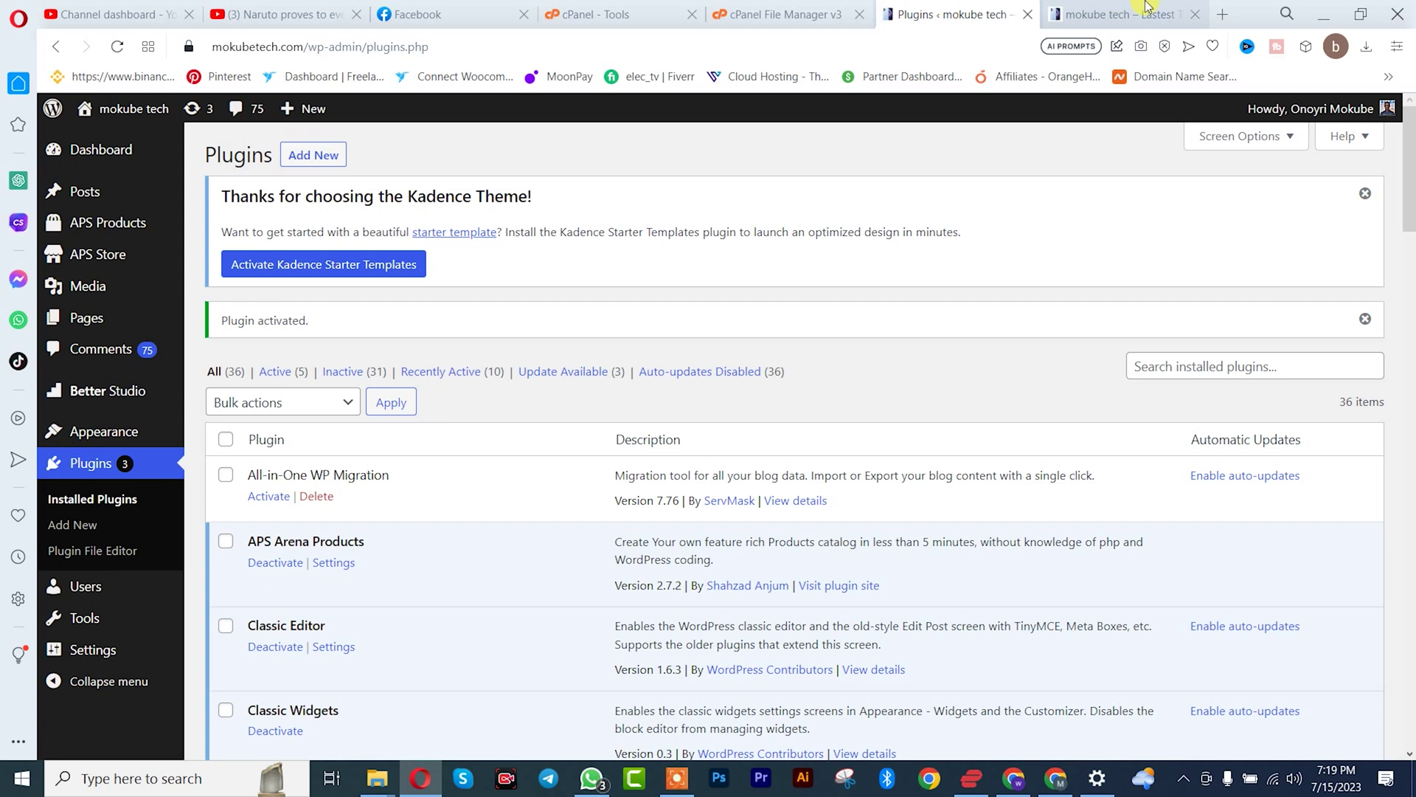
click(1118, 14)
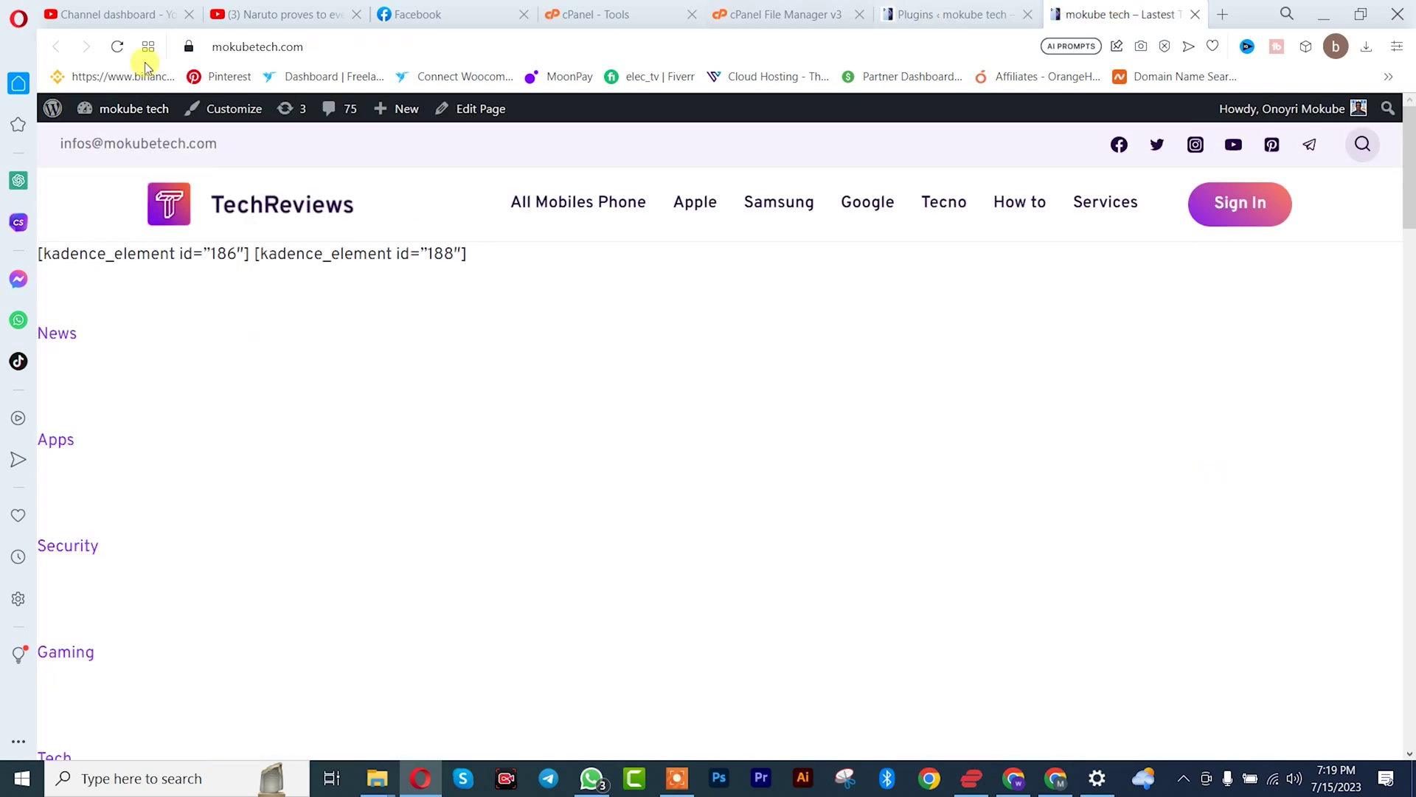
click(116, 48)
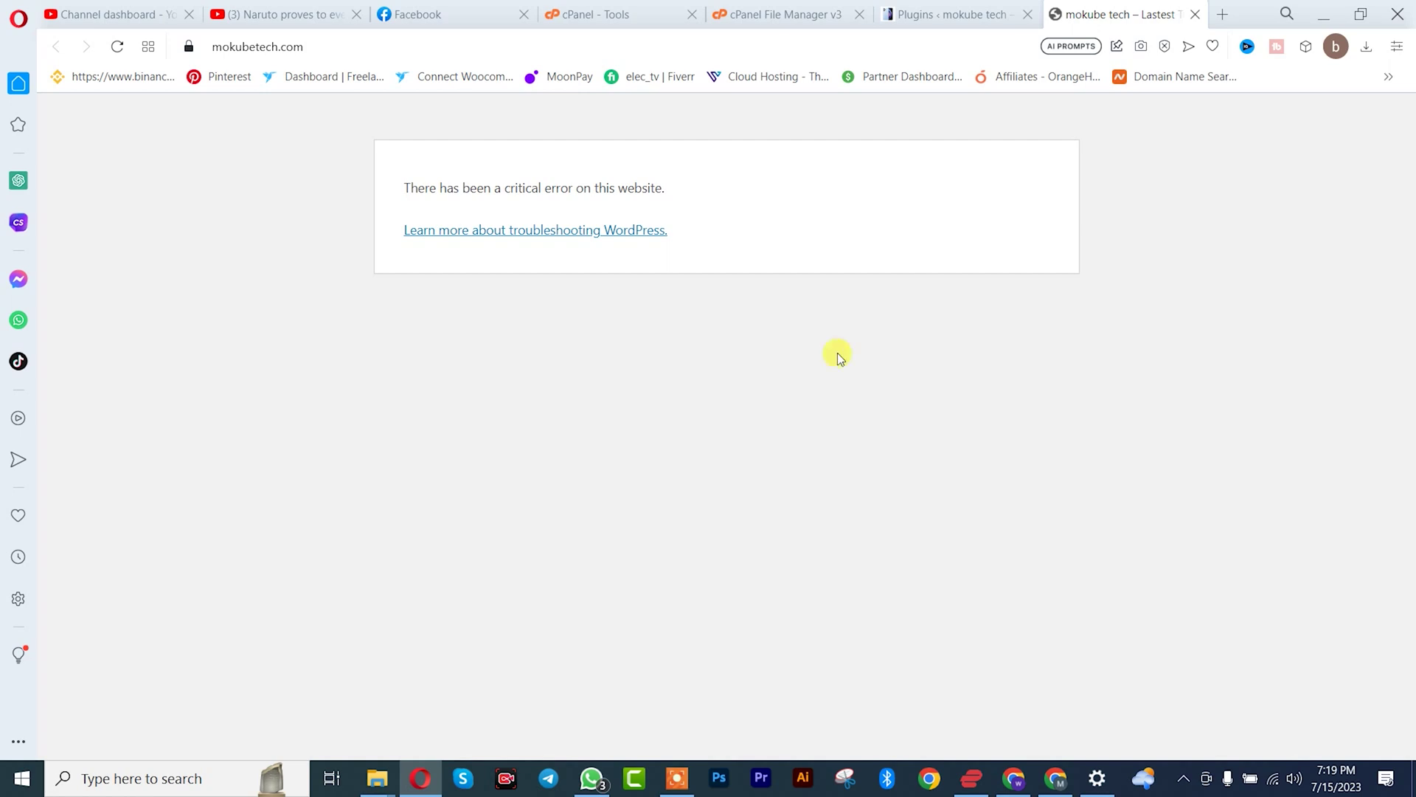
- Deactivate and delete Content Protector Pack, leaving 35 plugins in the list
click(951, 13)
scroll(464, 407, down, 1)
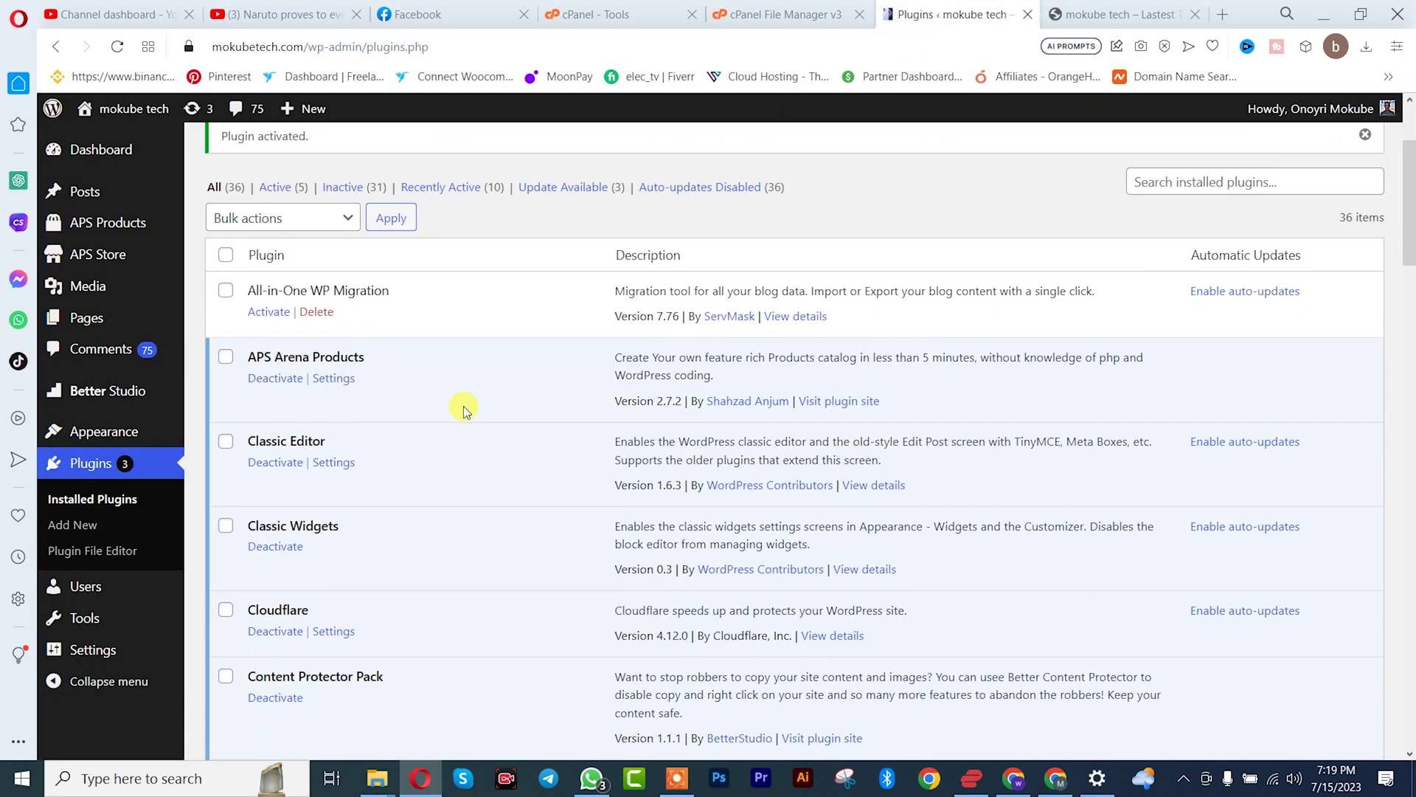
scroll(464, 407, down, 2)
click(276, 513)
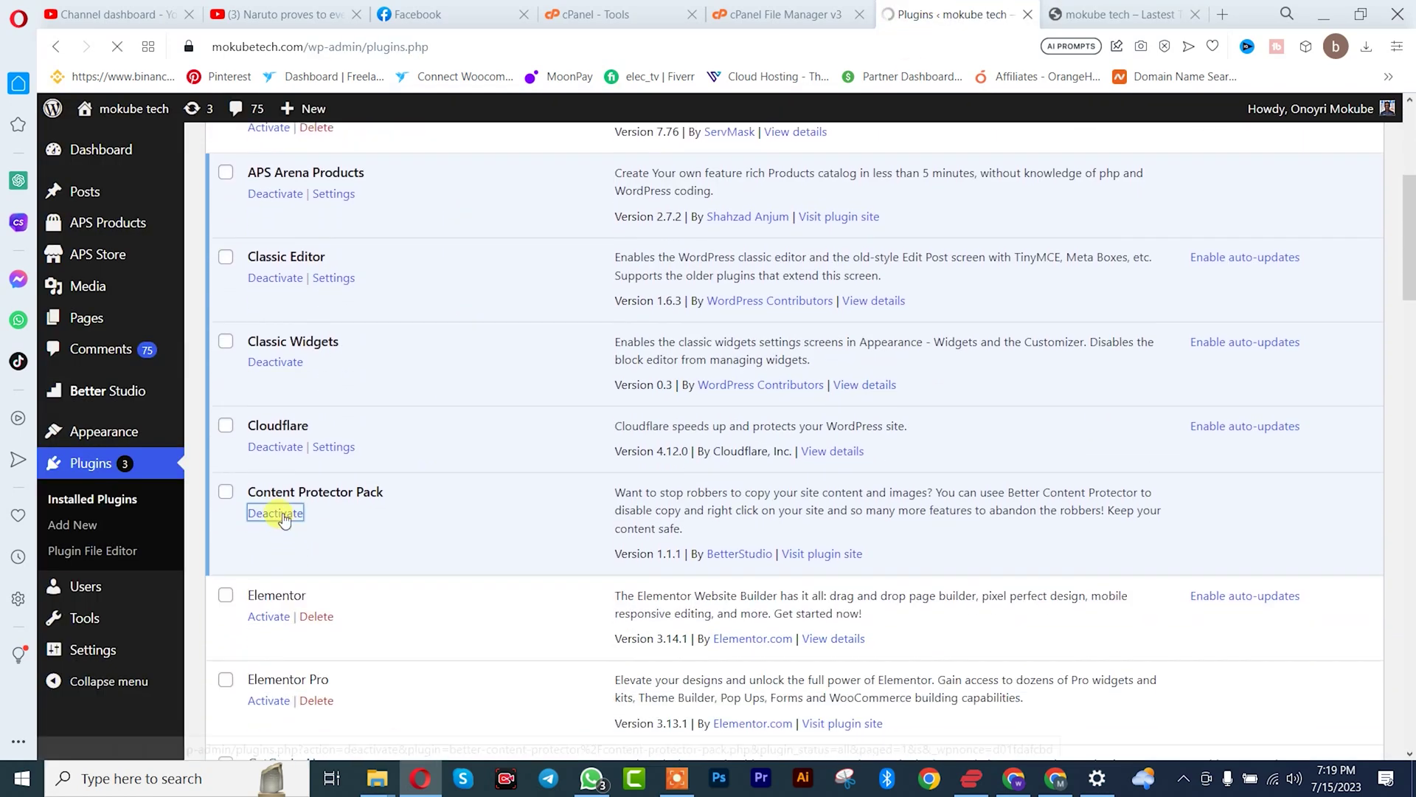
scroll(284, 518, down, 2)
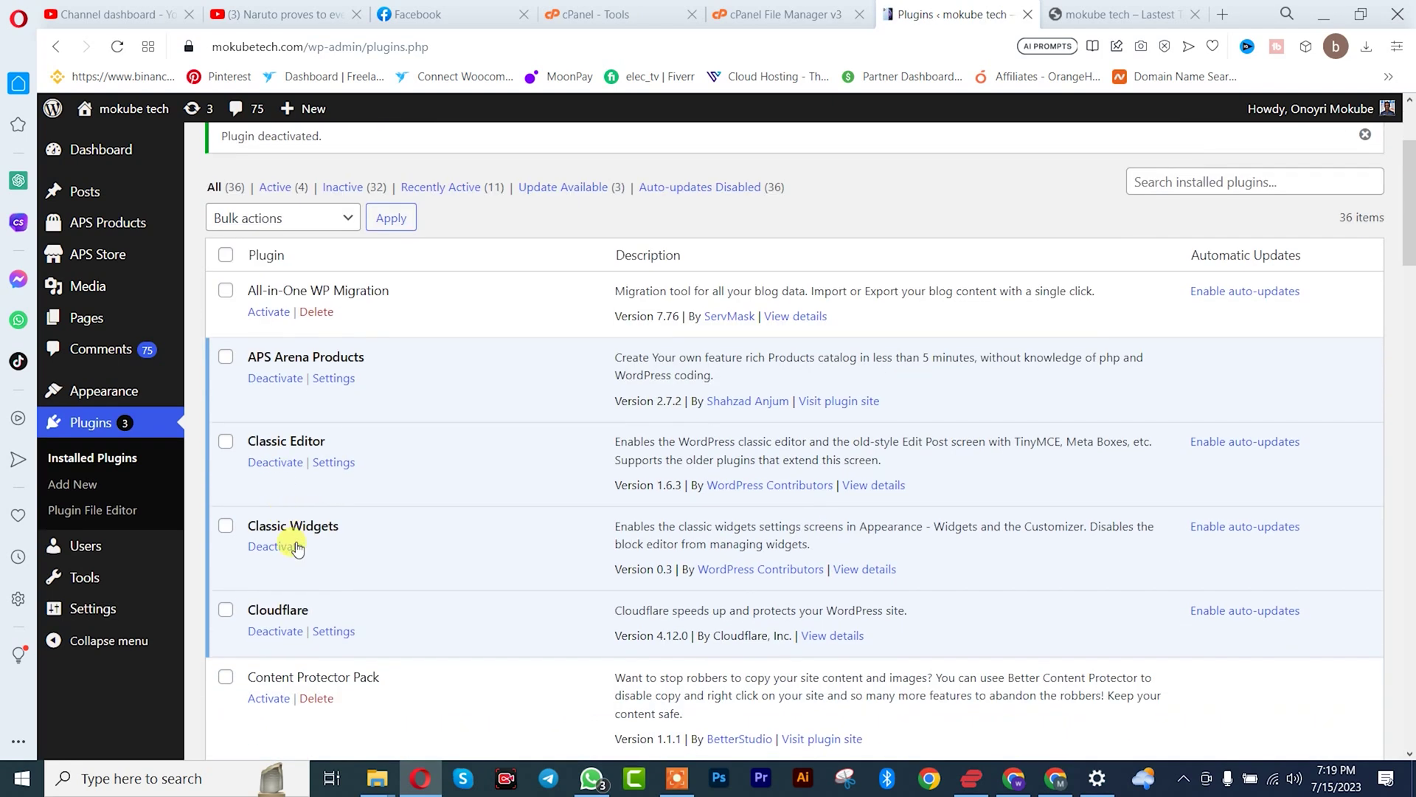
scroll(283, 517, down, 2)
scroll(283, 517, down, 1)
click(316, 514)
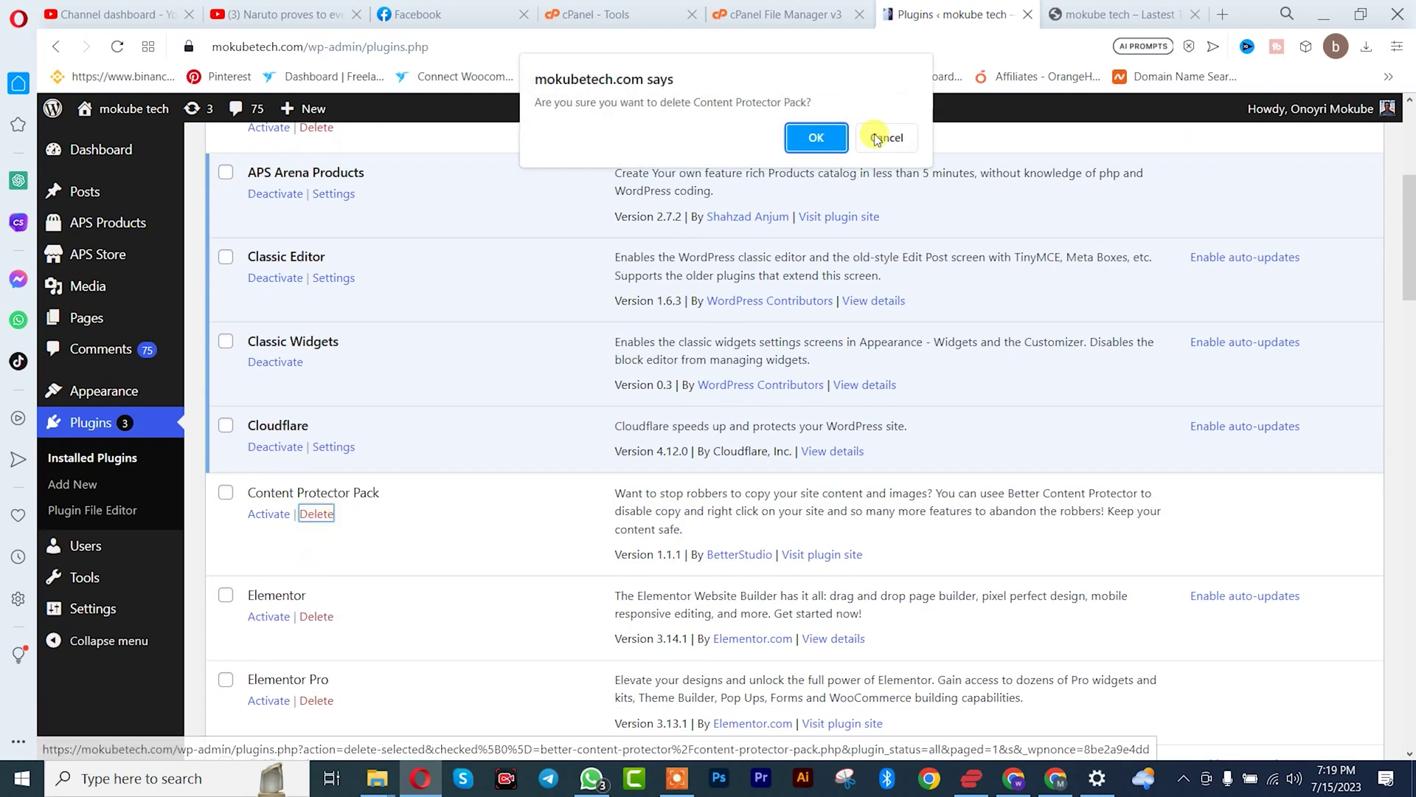
click(817, 125)
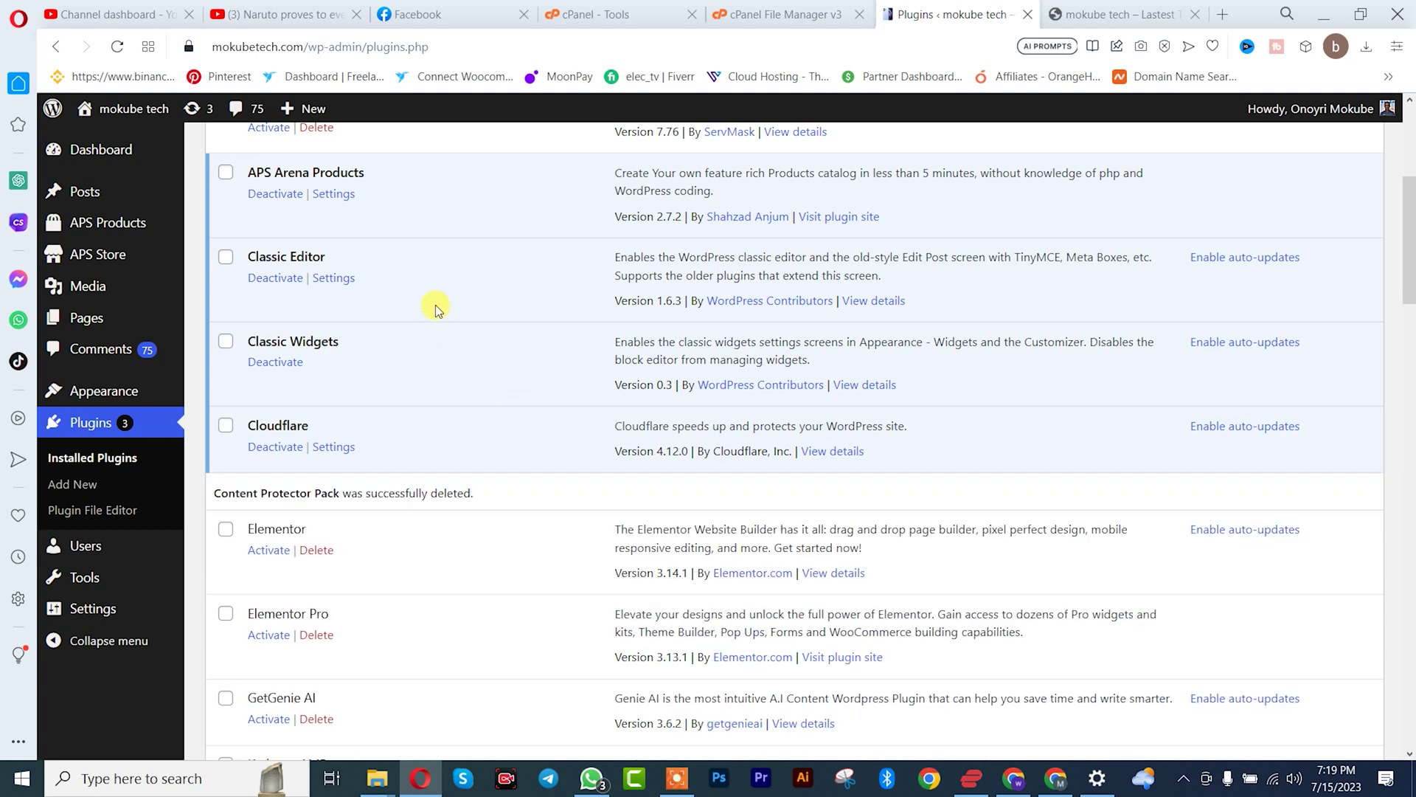
scroll(435, 304, up, 4)
- Select every remaining plugin and bulk-activate them
click(224, 255)
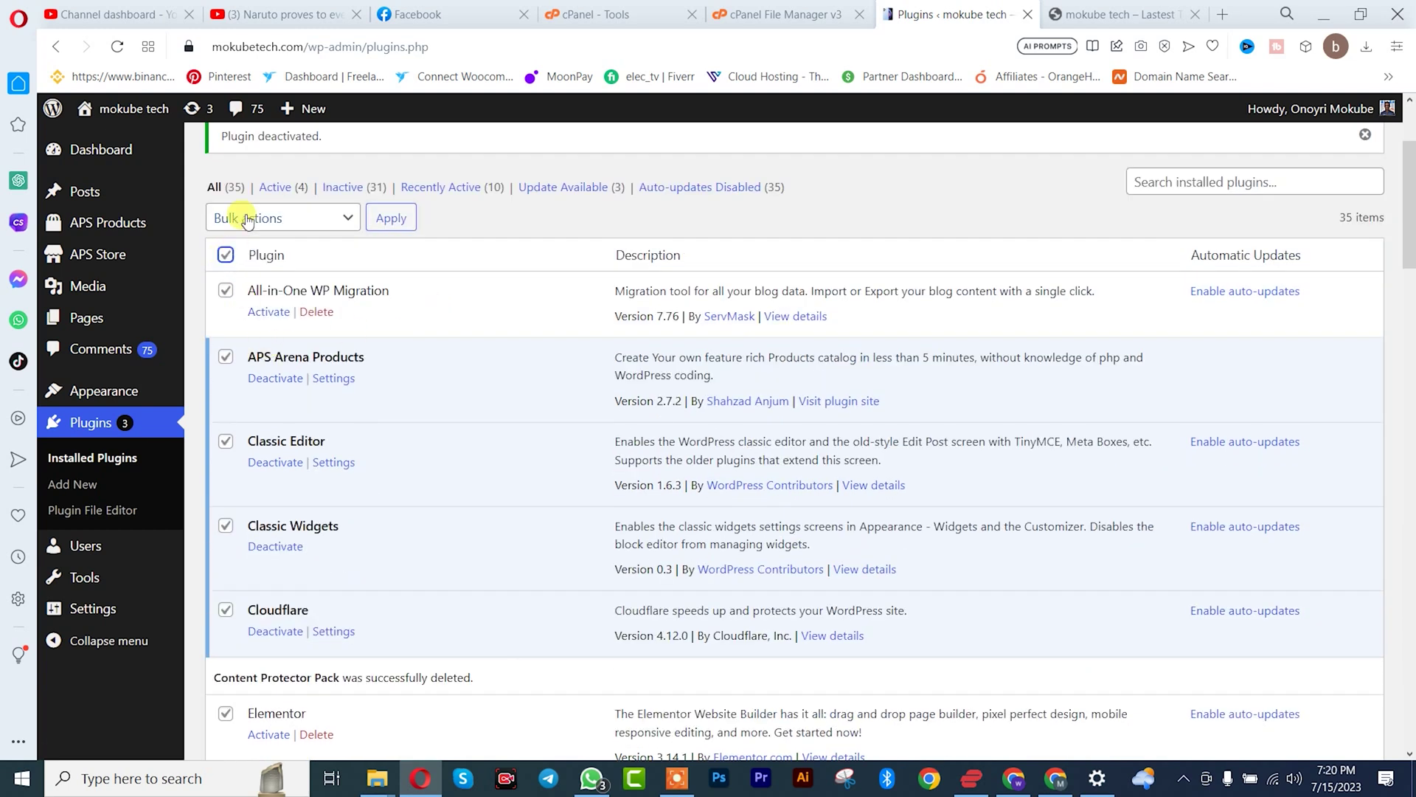
click(282, 218)
click(238, 259)
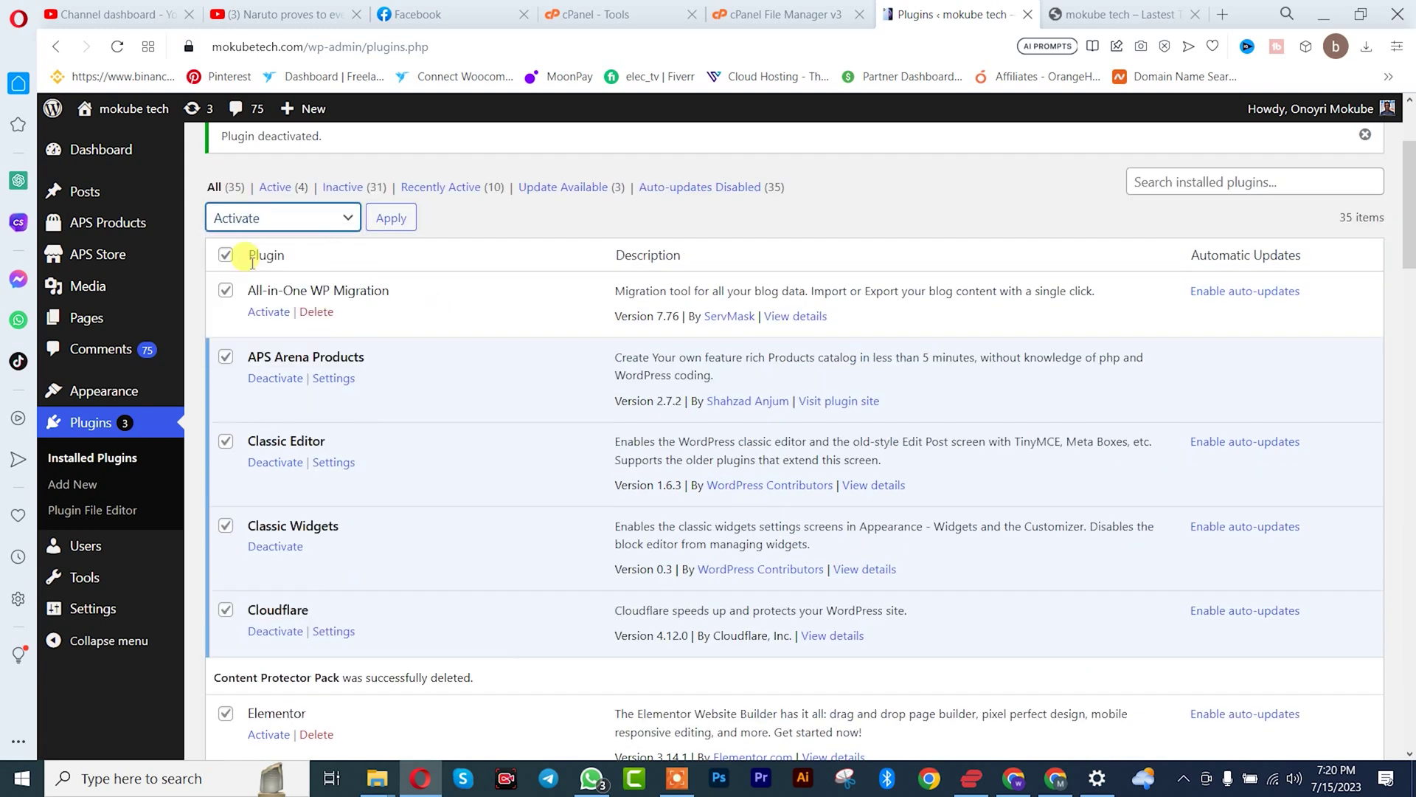
click(402, 220)
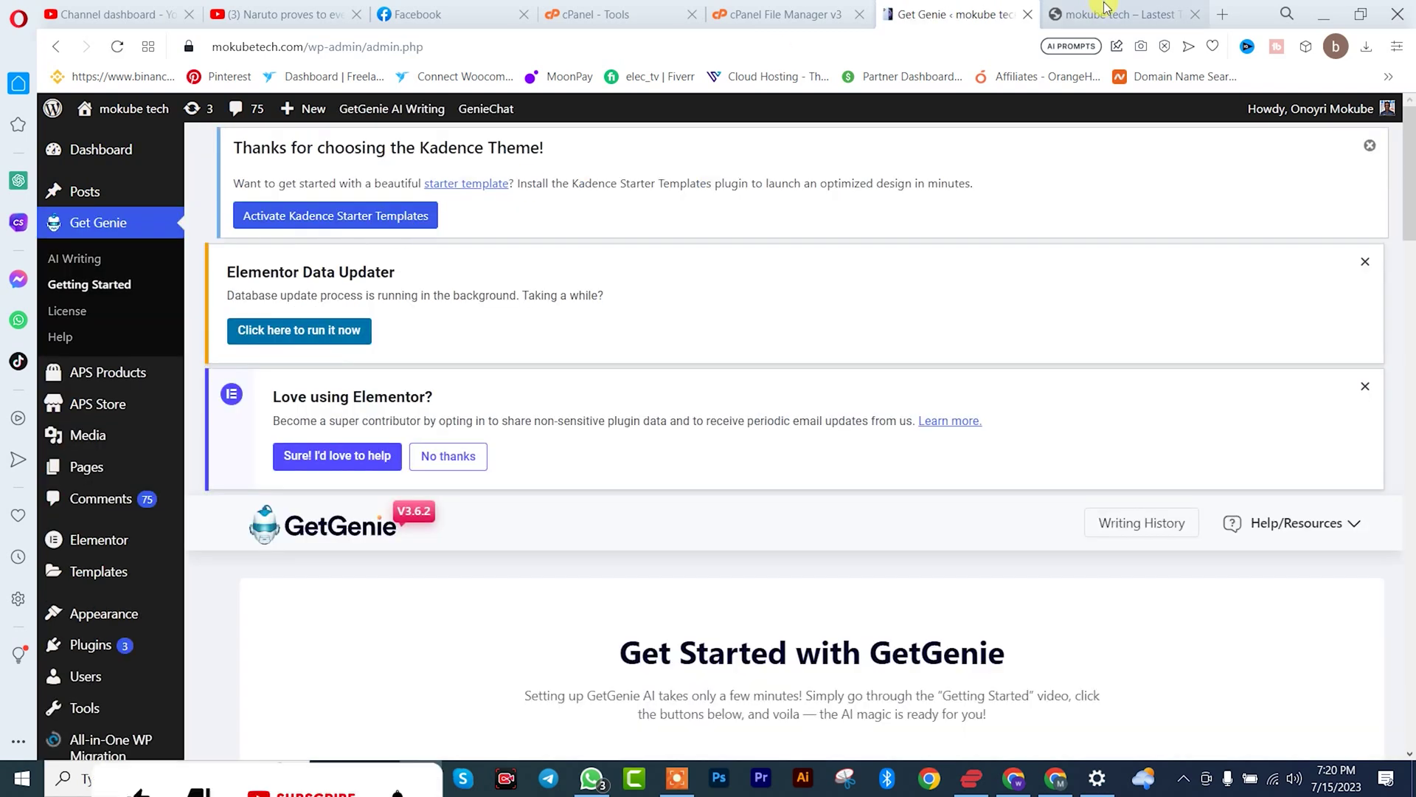
- Reload the live site and check that the All Mobiles Phone page loads without errors
click(1112, 14)
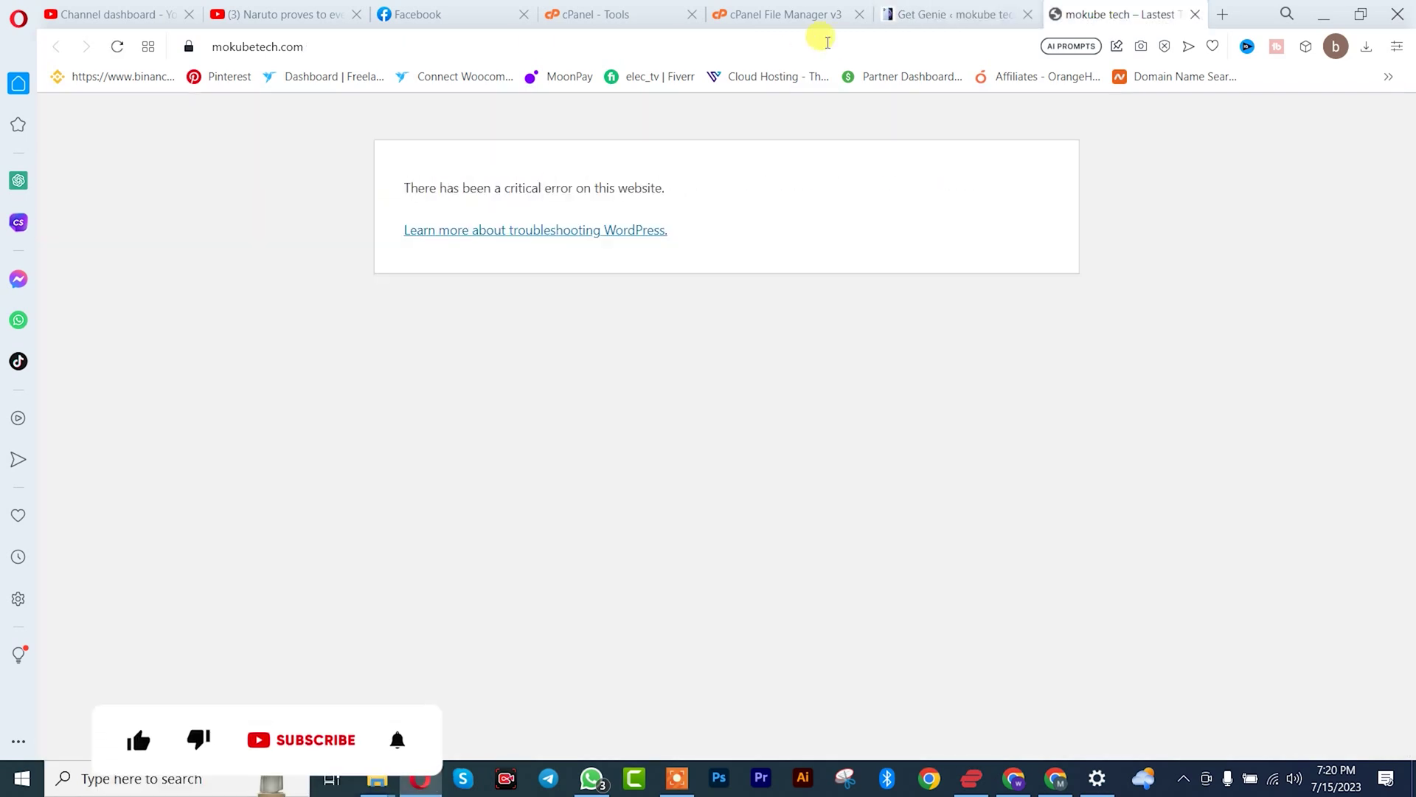
click(117, 47)
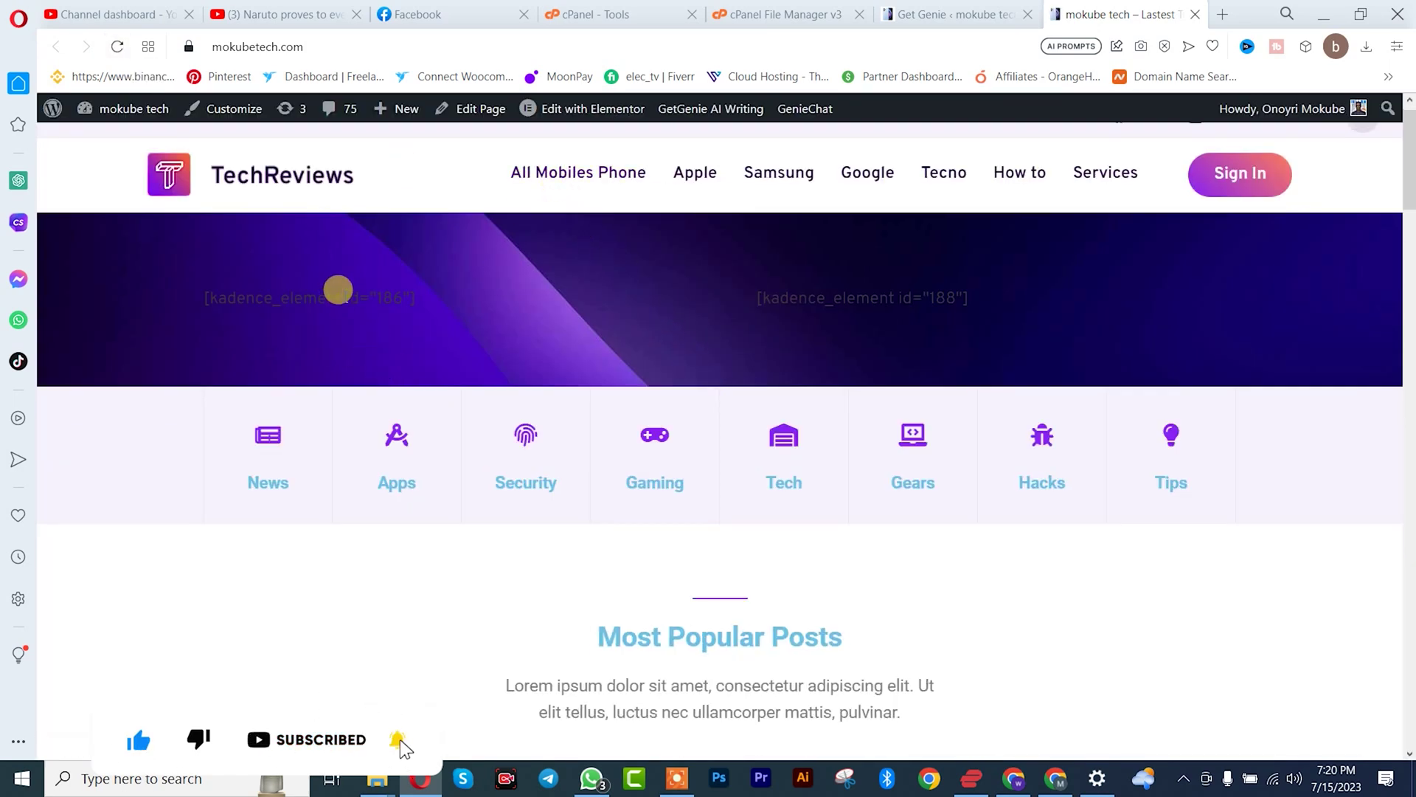
click(581, 172)
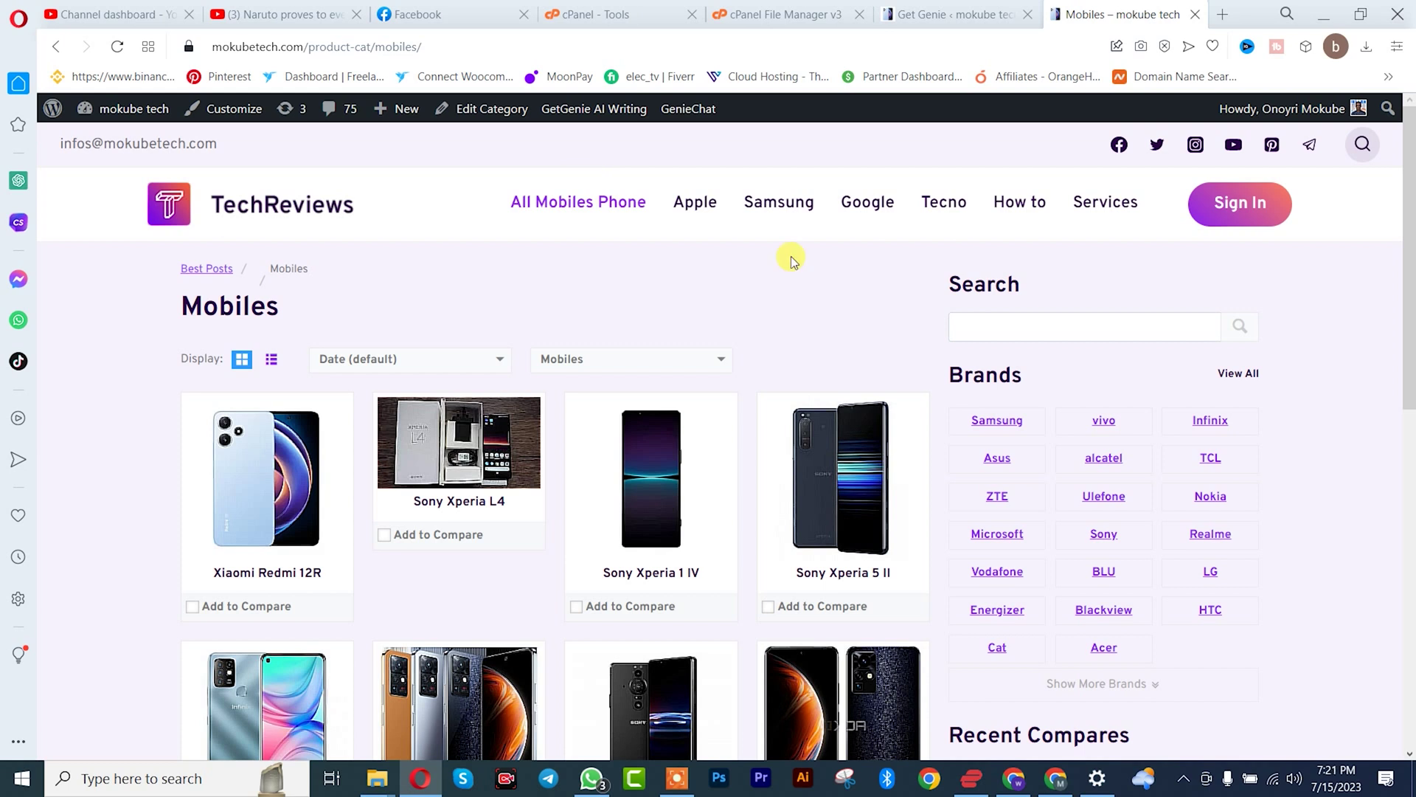
click(575, 13)
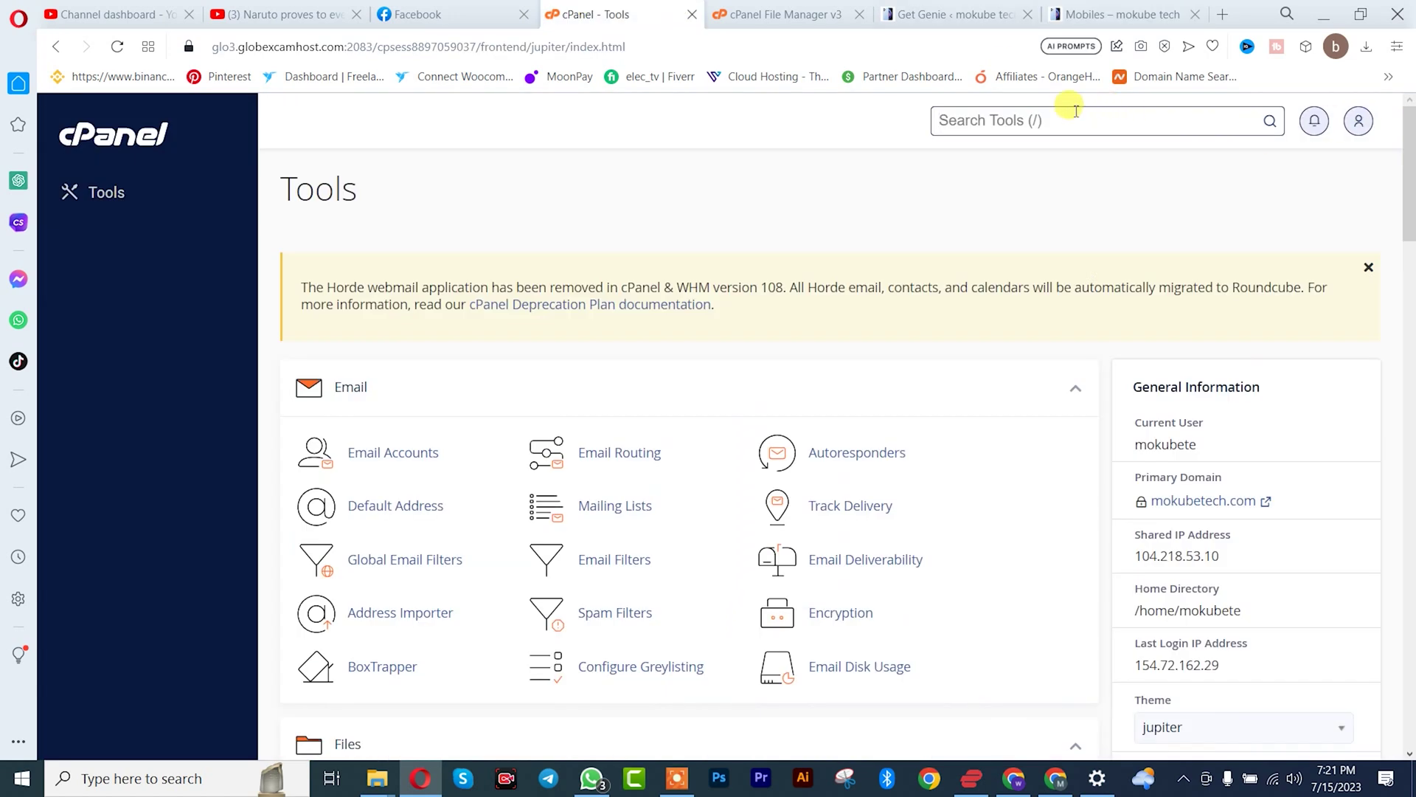
text(p)
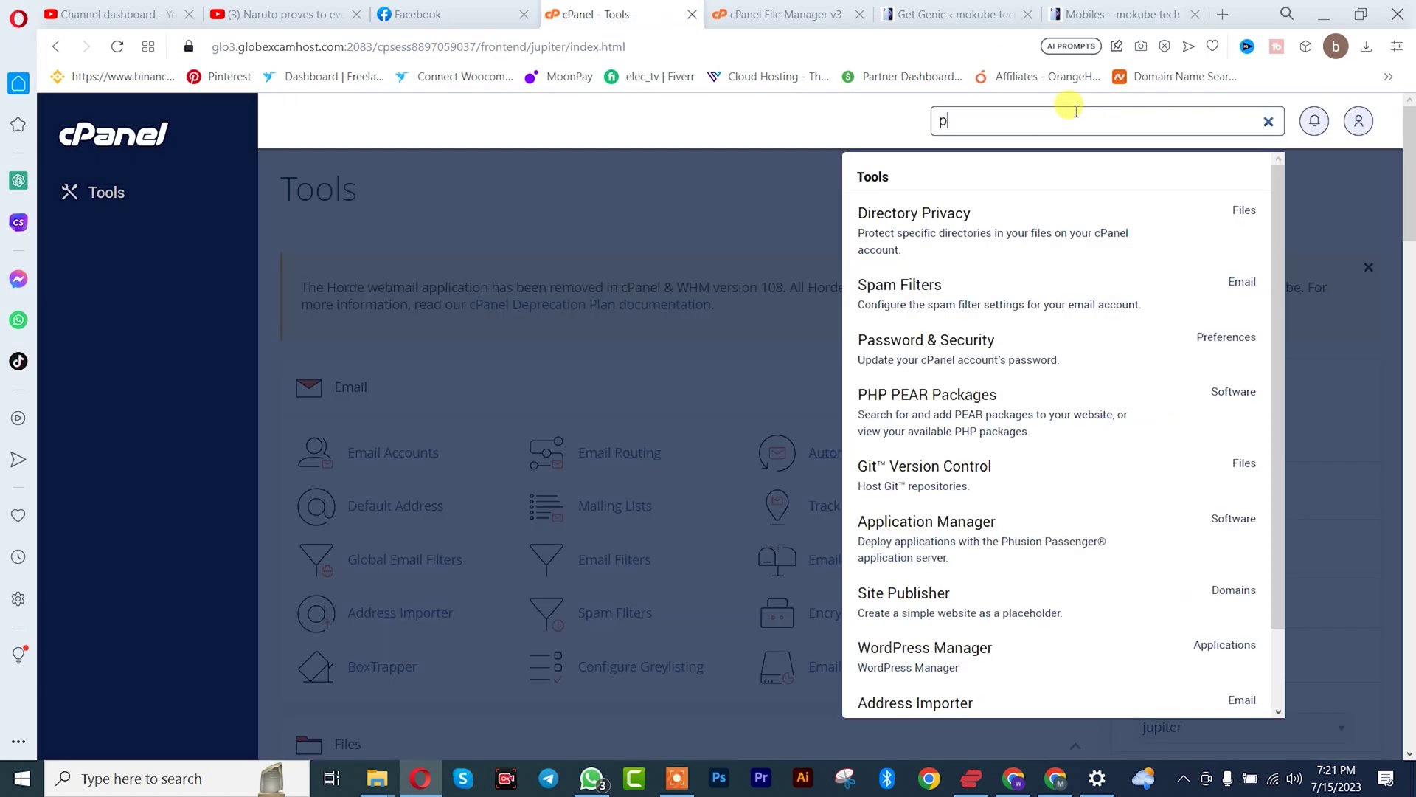
text(hp)
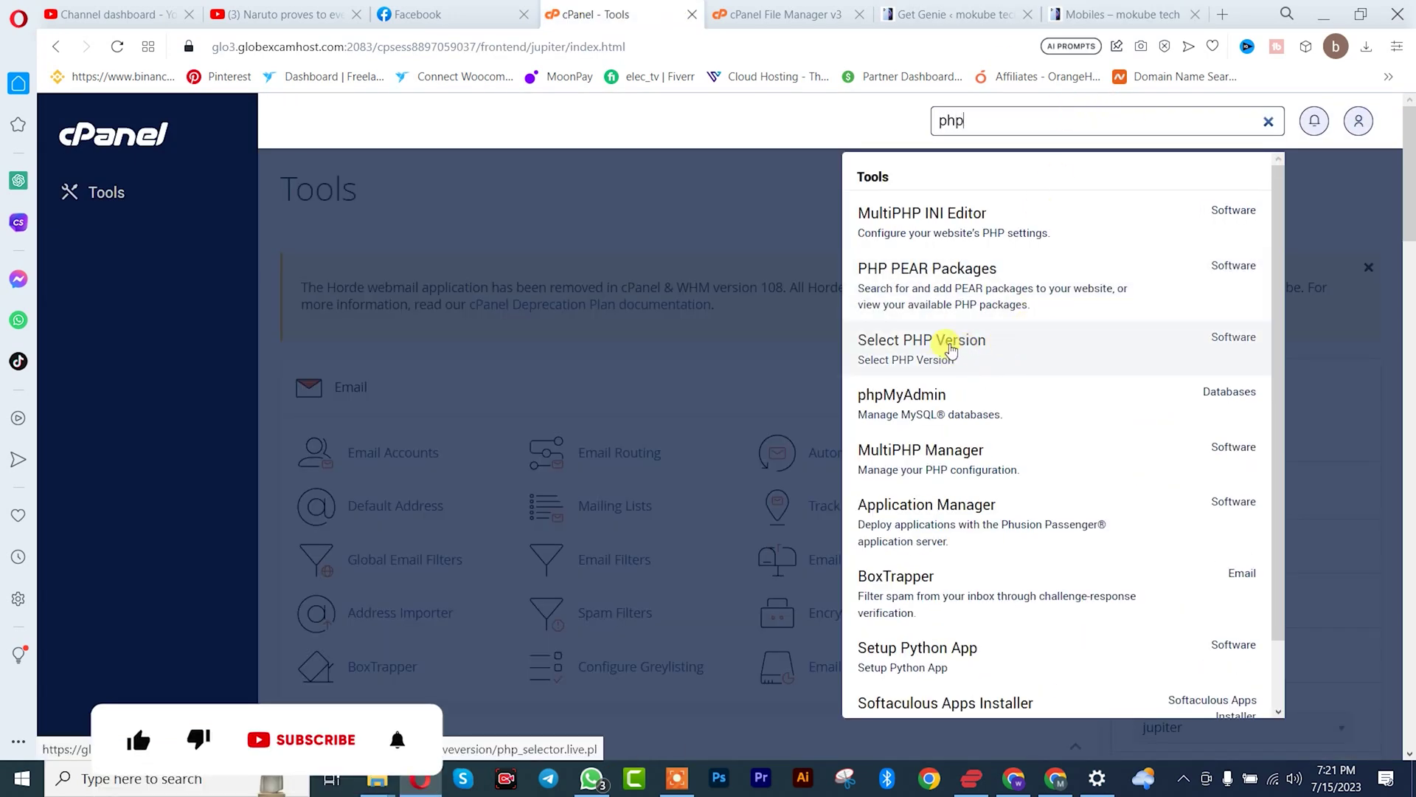
- Open Select PHP Version and show the available PHP versions, with 7.4 current for mokubetech.com
click(949, 346)
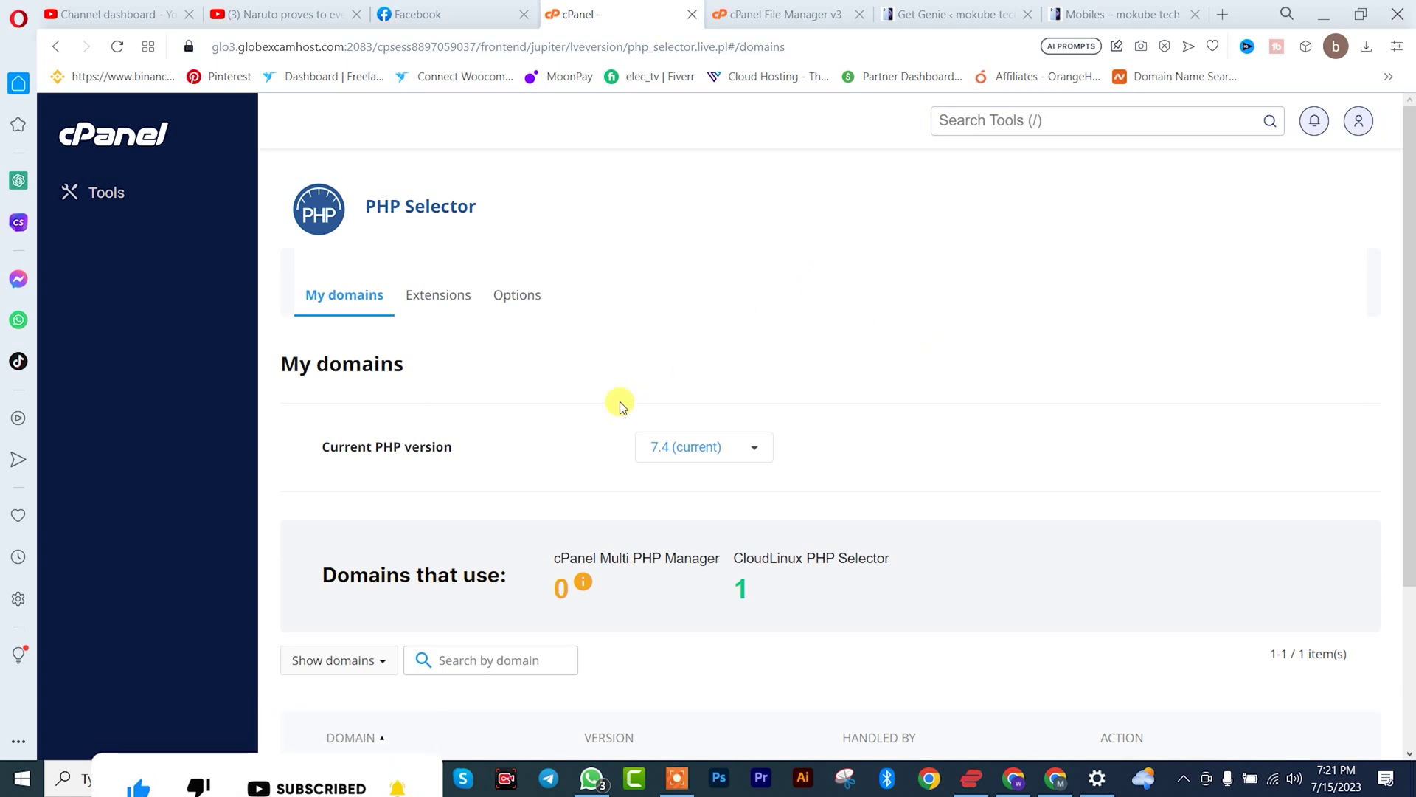
click(723, 447)
scroll(760, 617, down, 1)
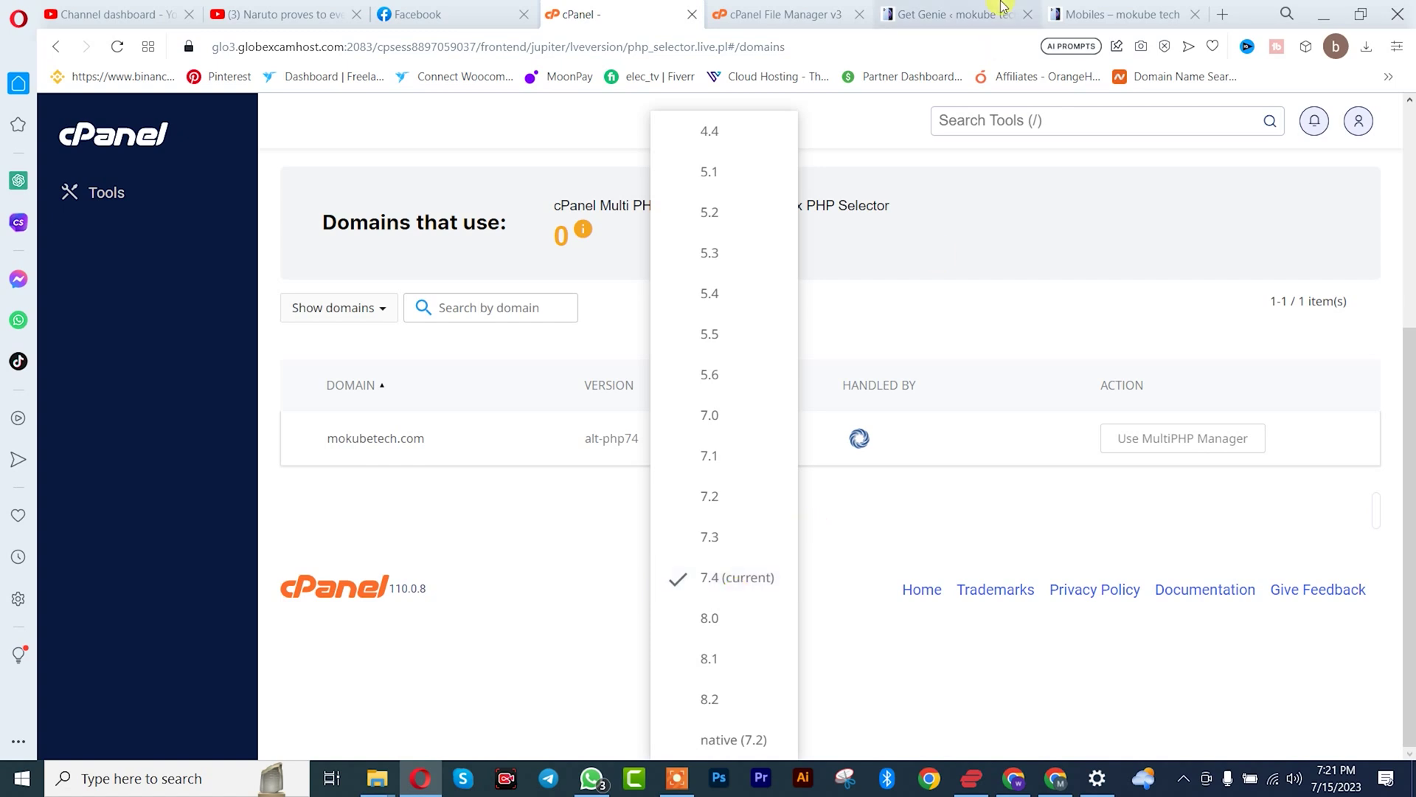
click(952, 14)
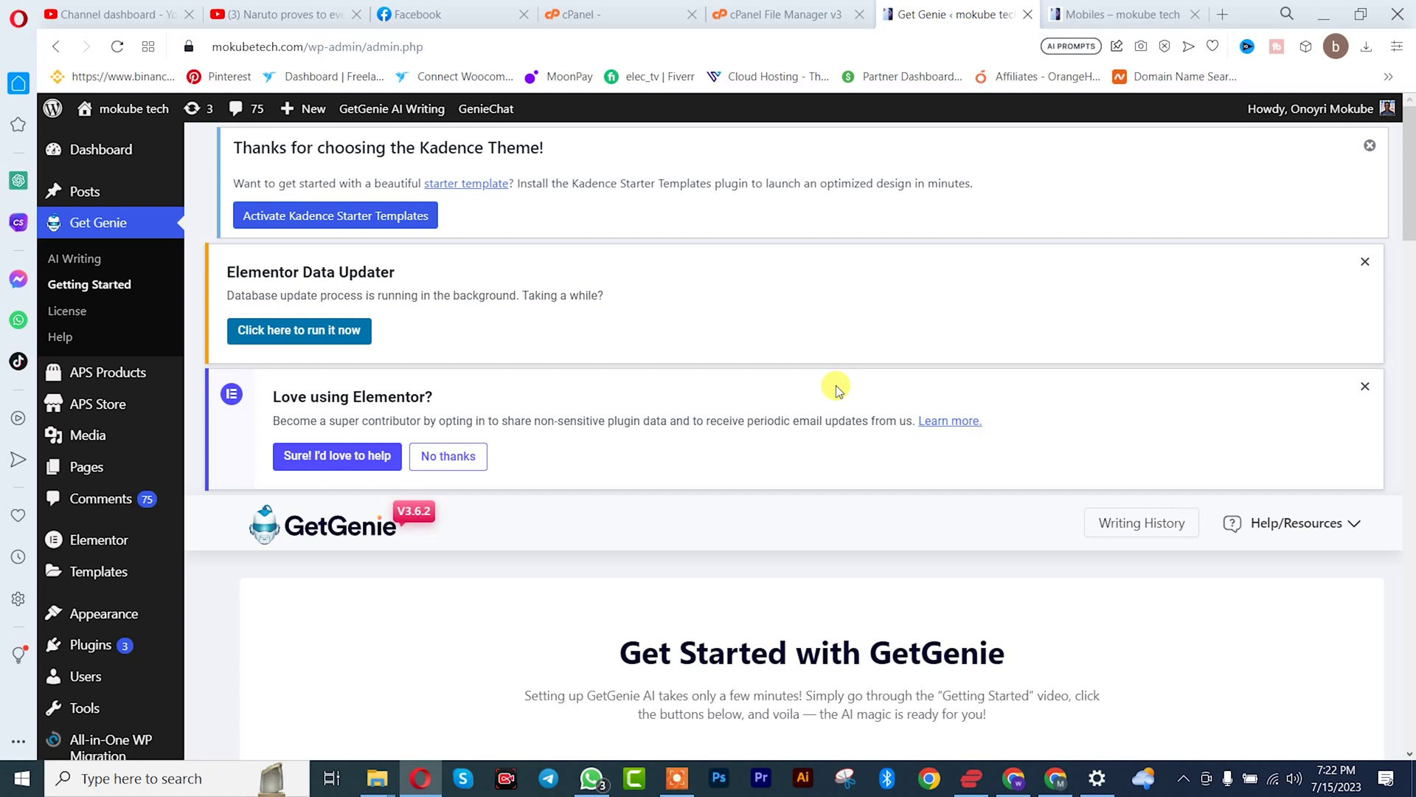